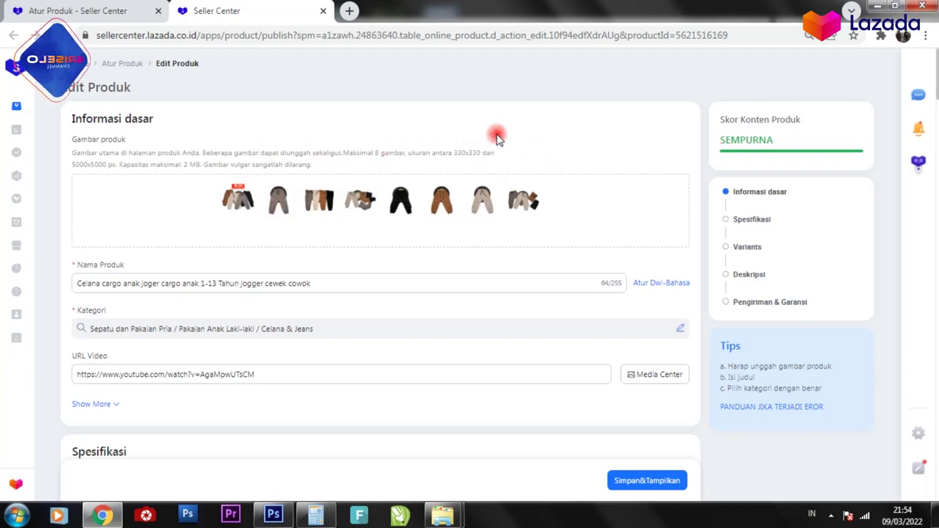
Examine the product's basic information, including its images, name, category and video URL
scroll(491, 136, "down", 1)
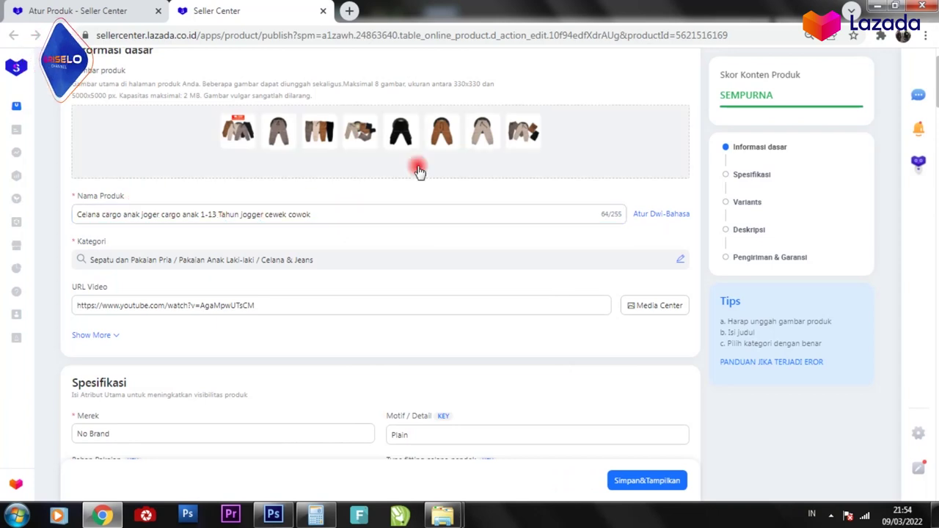
scroll(430, 171, "down", 1)
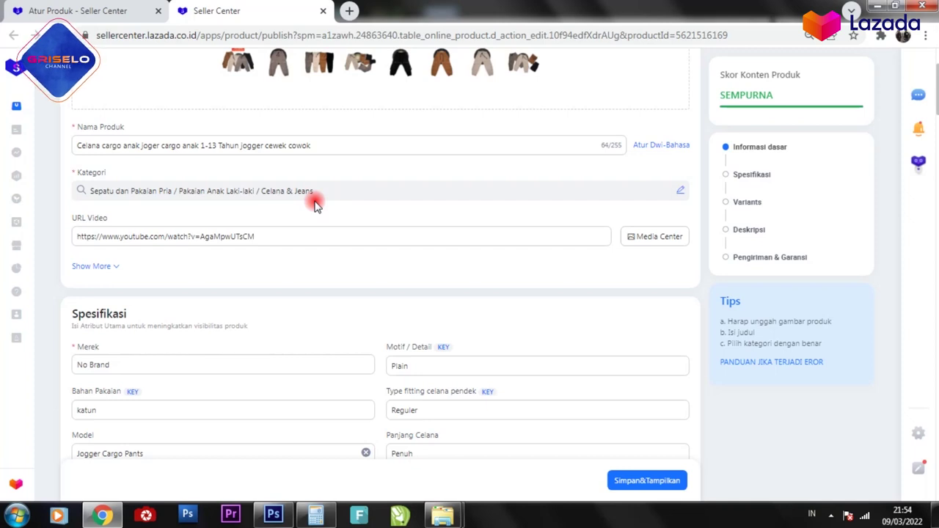
left_click(120, 238)
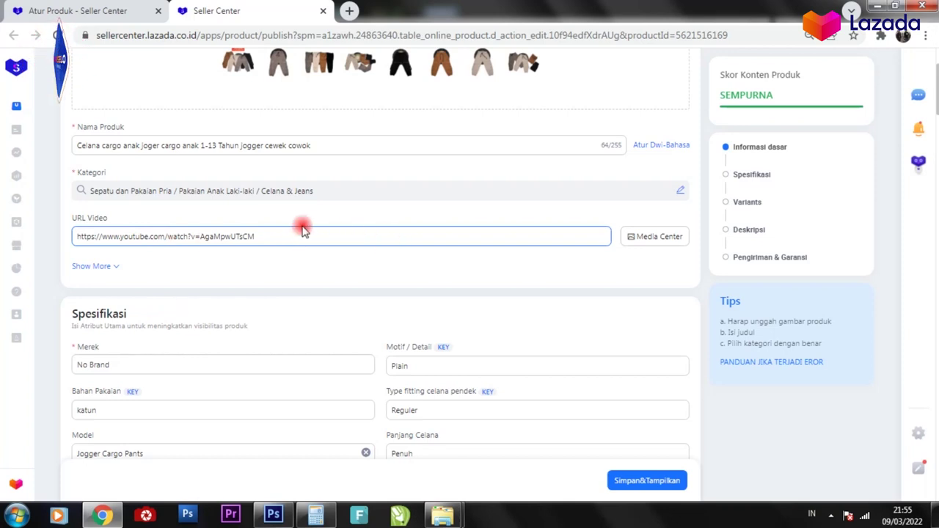
left_click(233, 270)
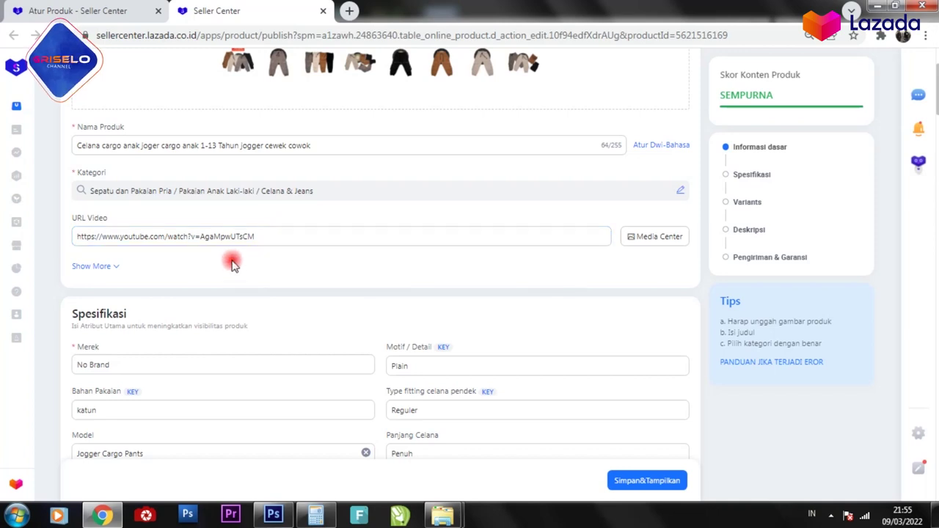
scroll(377, 208, "down", 1)
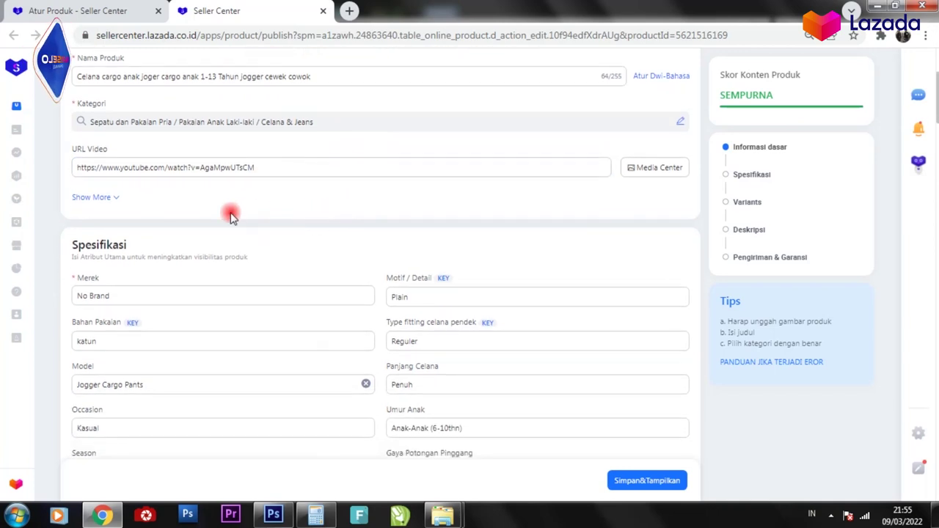
Expand the additional basic information and examine the Pamerkan gambar showcase image
left_click(93, 197)
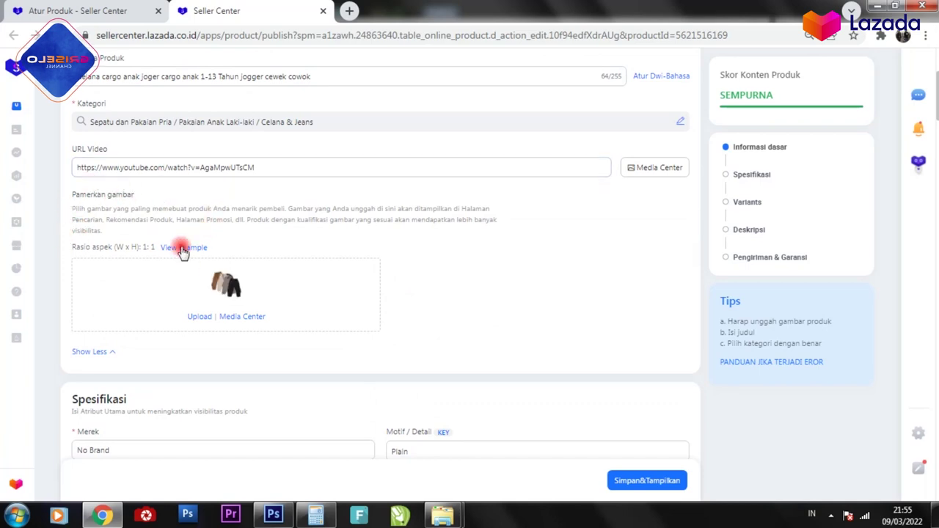
left_click(101, 354)
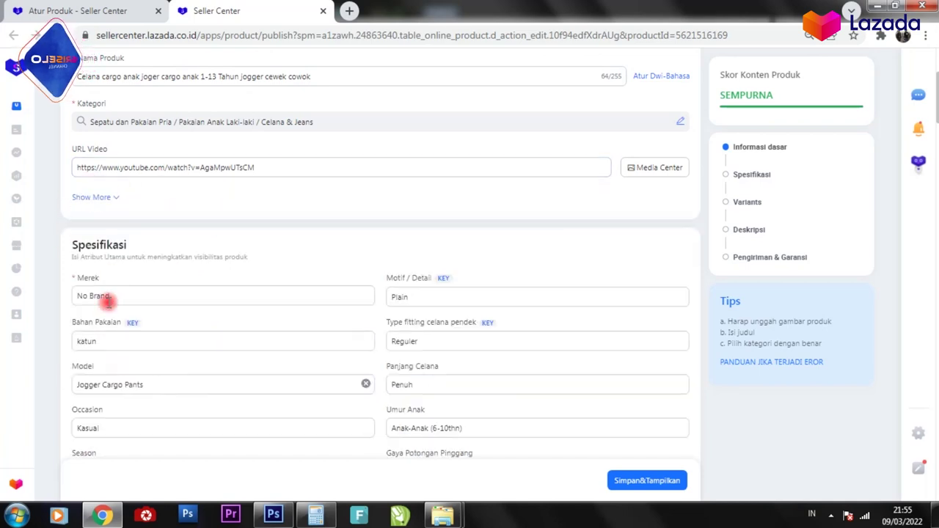
left_click(93, 197)
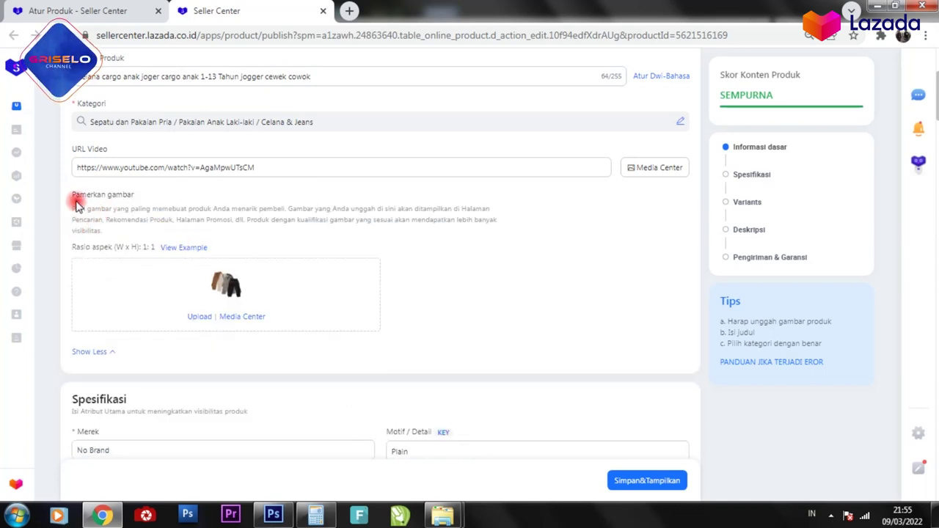
mouse_move(224, 288)
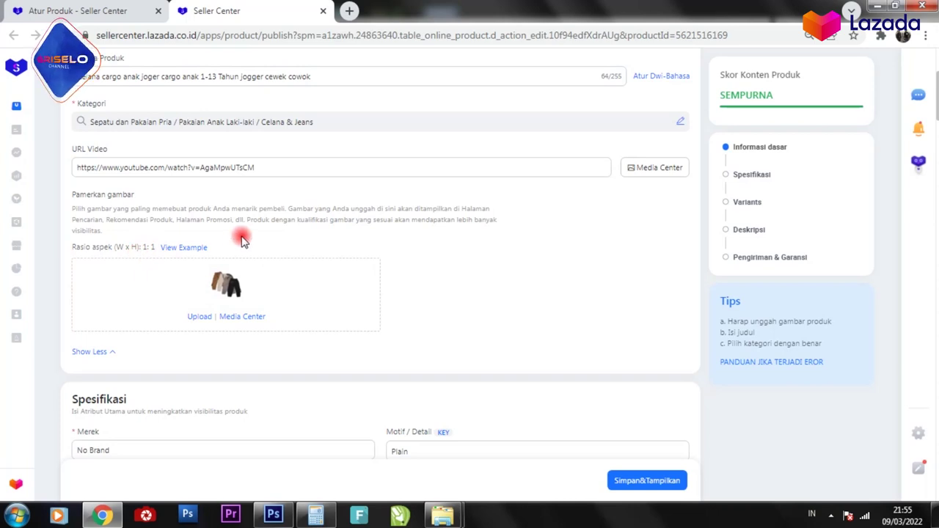
Examine the Spesifikasi section's product attributes, from brand and material to season and waist style
scroll(220, 227, "down", 3)
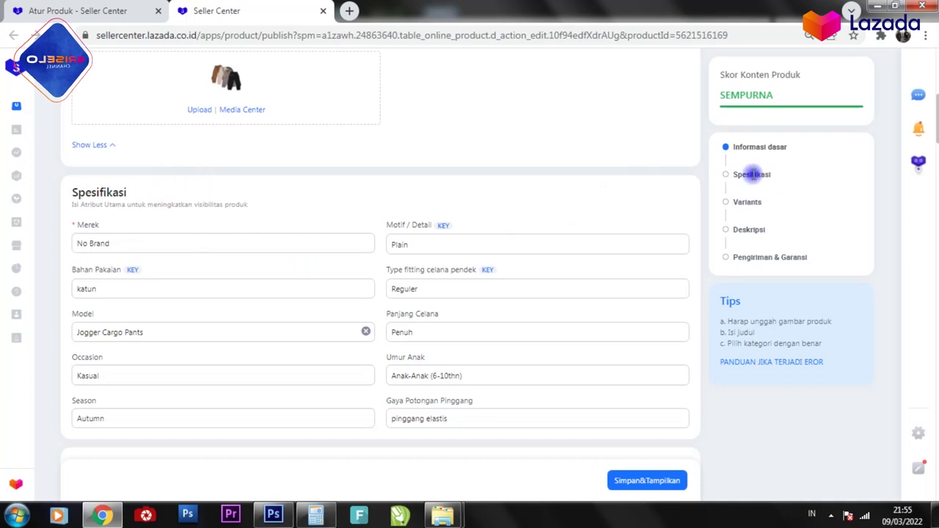
left_click(752, 173)
scroll(169, 175, "up", 1)
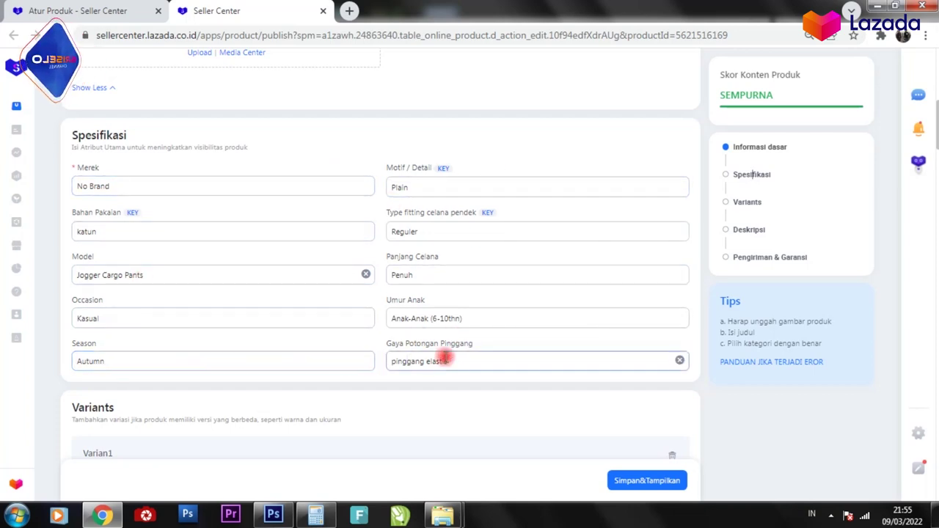
scroll(394, 199, "down", 1)
scroll(394, 200, "down", 2)
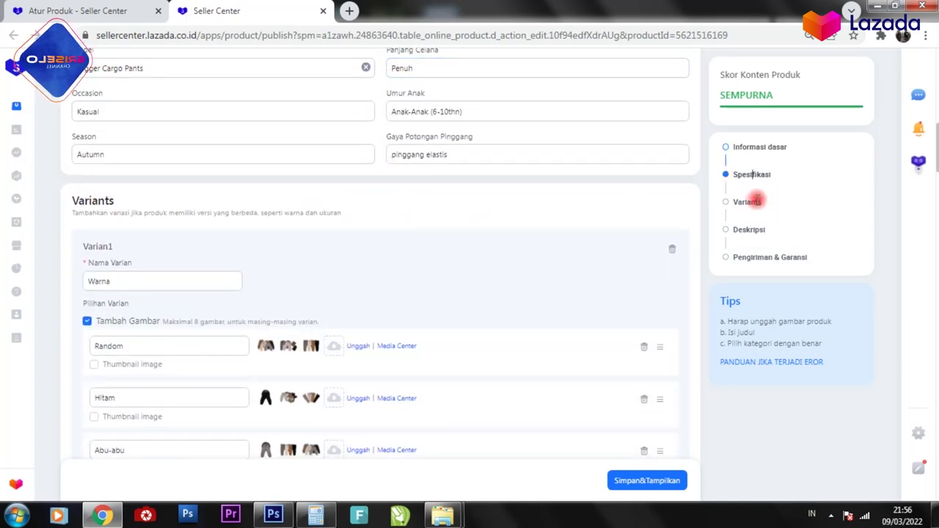
Examine the Variants section, including the images of the Warna options and the Ukuran size choices
left_click(756, 201)
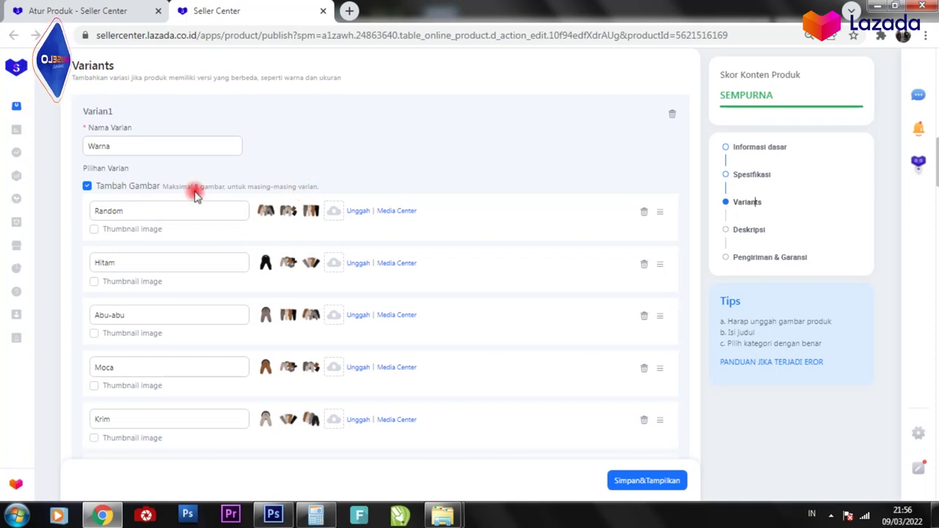
left_click(106, 262)
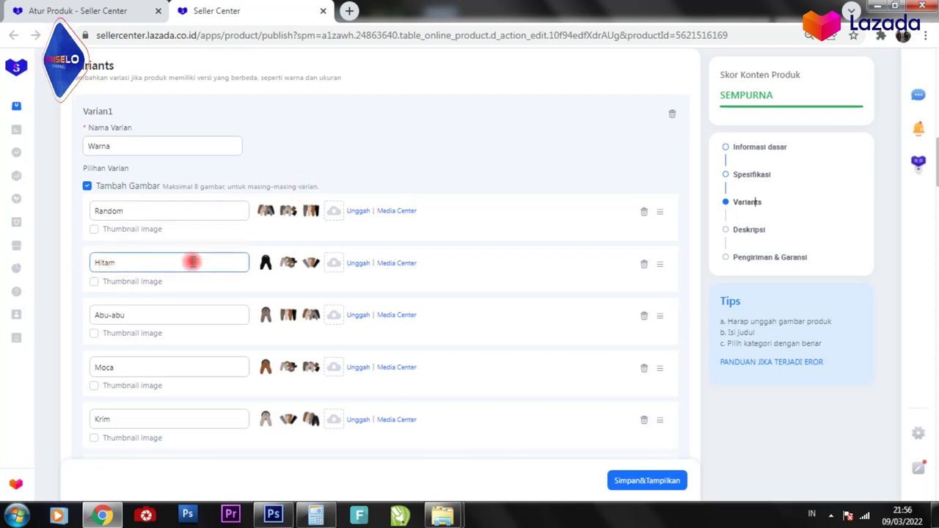
left_click(265, 270)
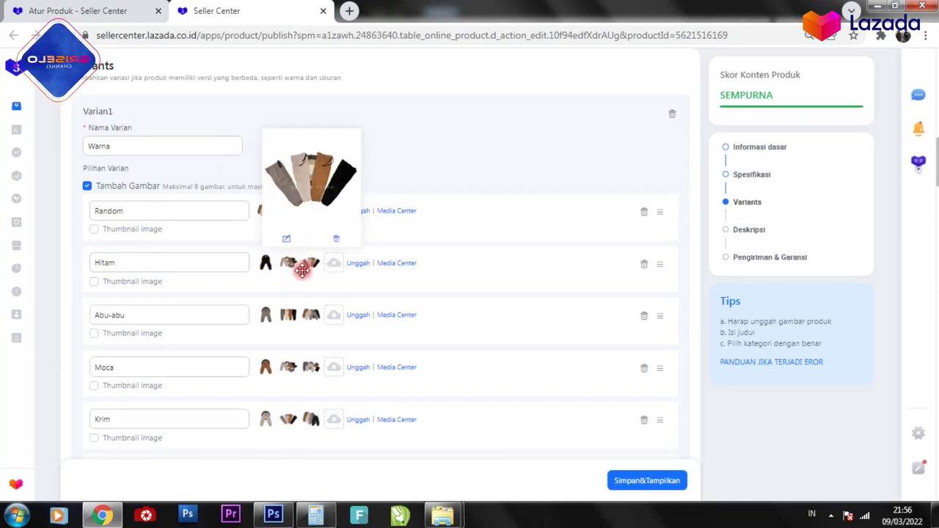
left_click_drag(302, 270, 290, 270)
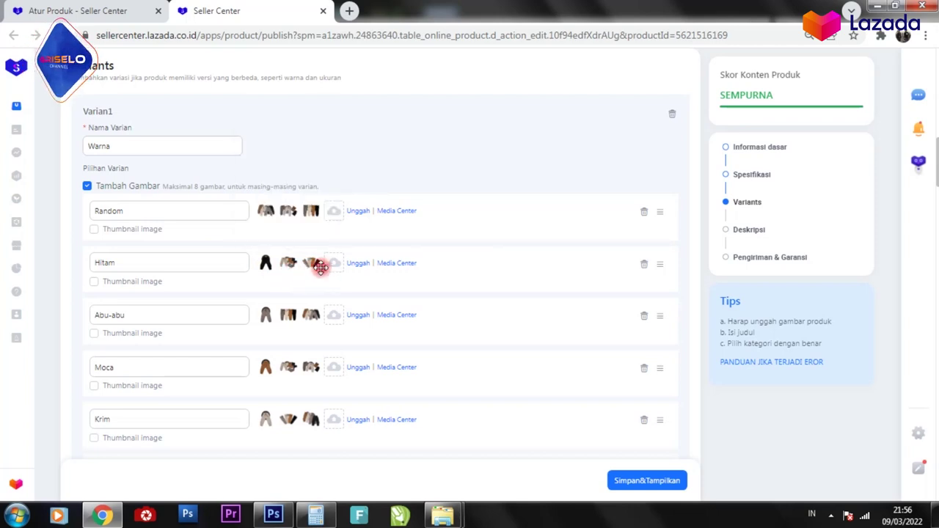
scroll(320, 267, "down", 4)
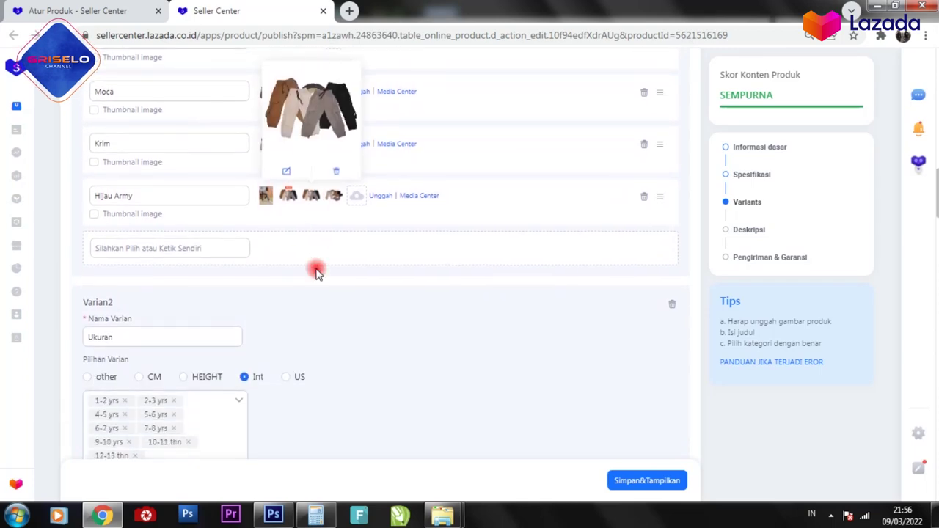
scroll(312, 270, "down", 3)
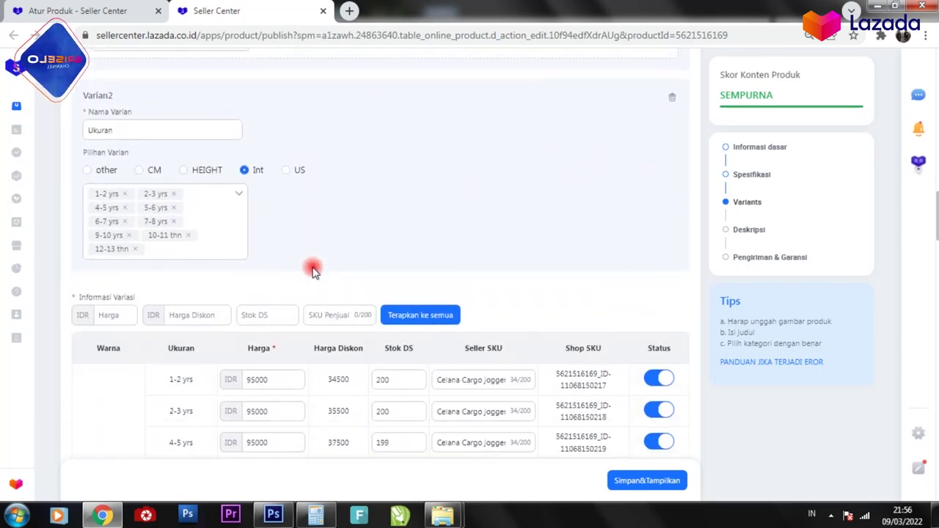
Open the product's long description in the Lorikeet editor, review its text and images, and leave without saving
left_click(749, 230)
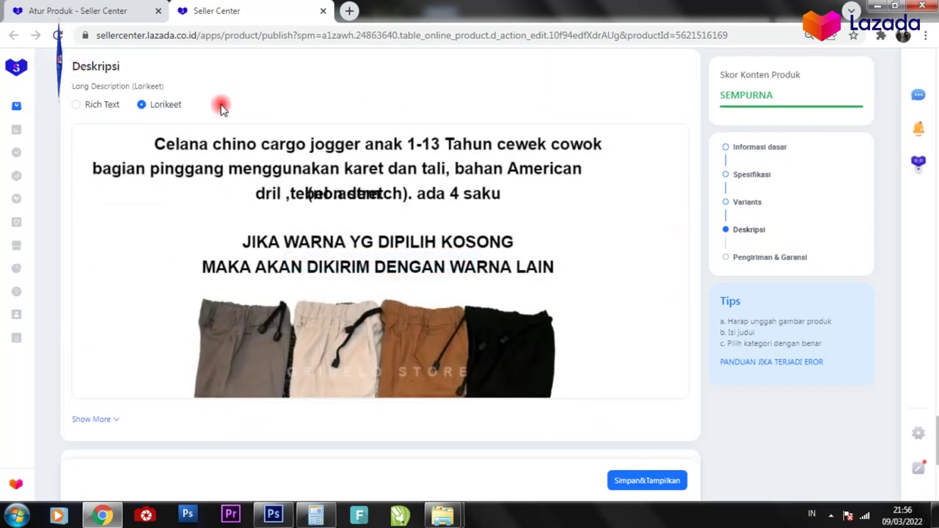
mouse_move(262, 179)
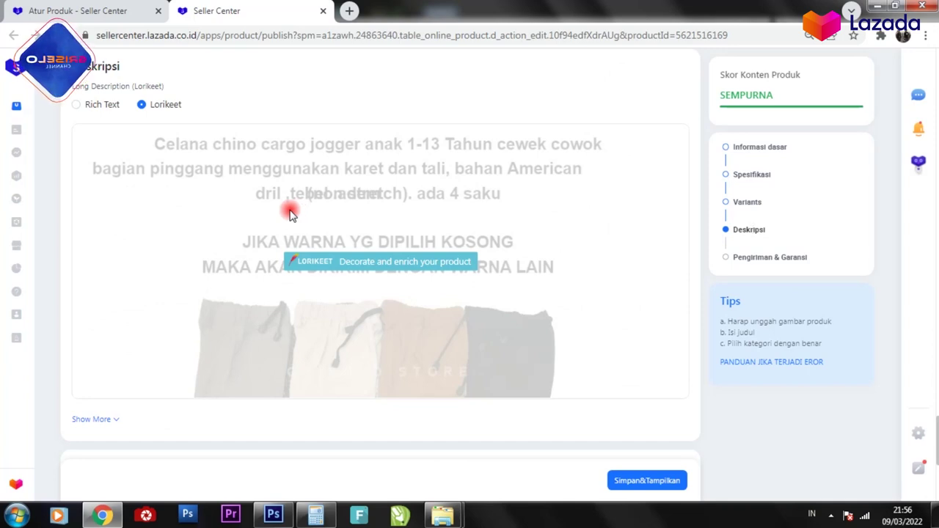
left_click(364, 261)
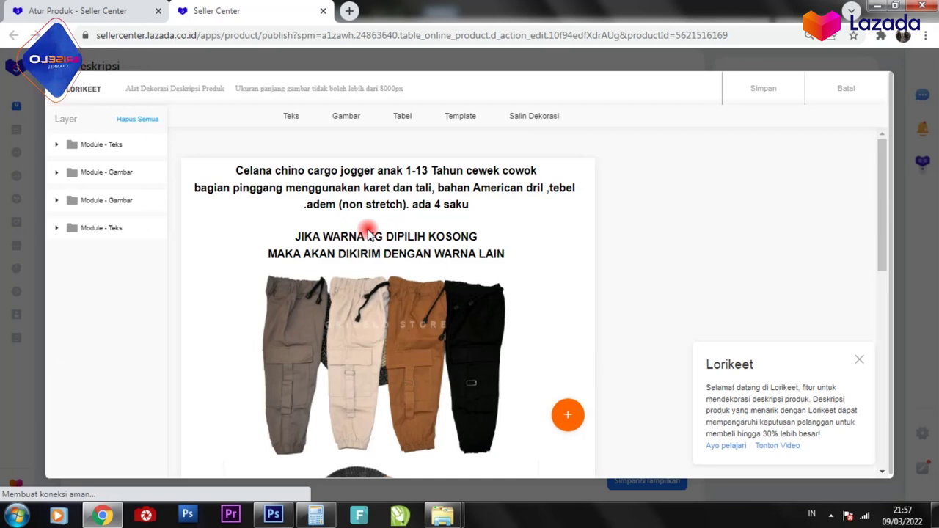
scroll(421, 226, "down", 5)
scroll(421, 226, "down", 1)
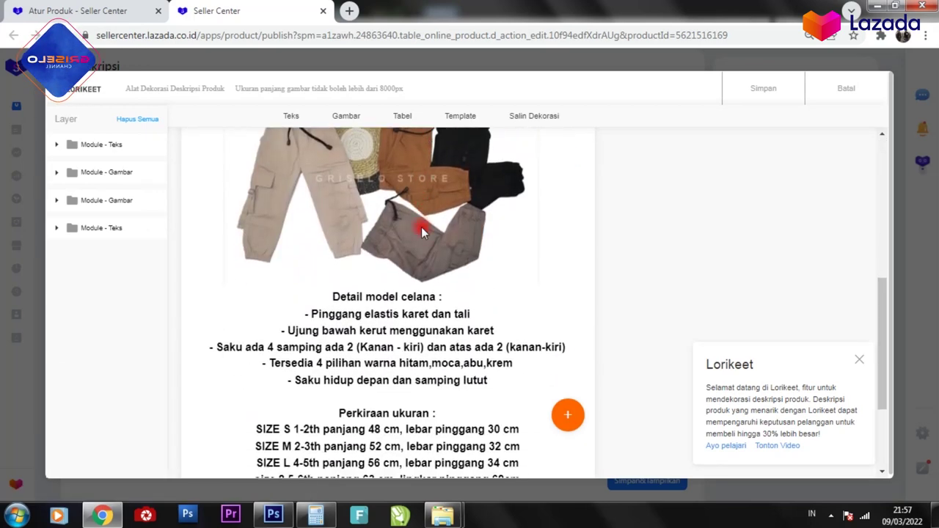
scroll(421, 231, "down", 3)
scroll(421, 232, "up", 6)
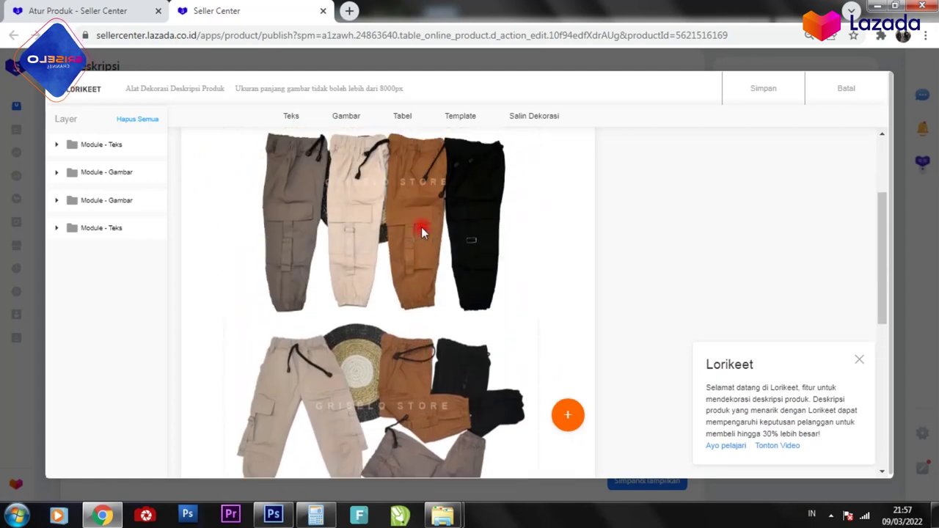
scroll(421, 227, "up", 2)
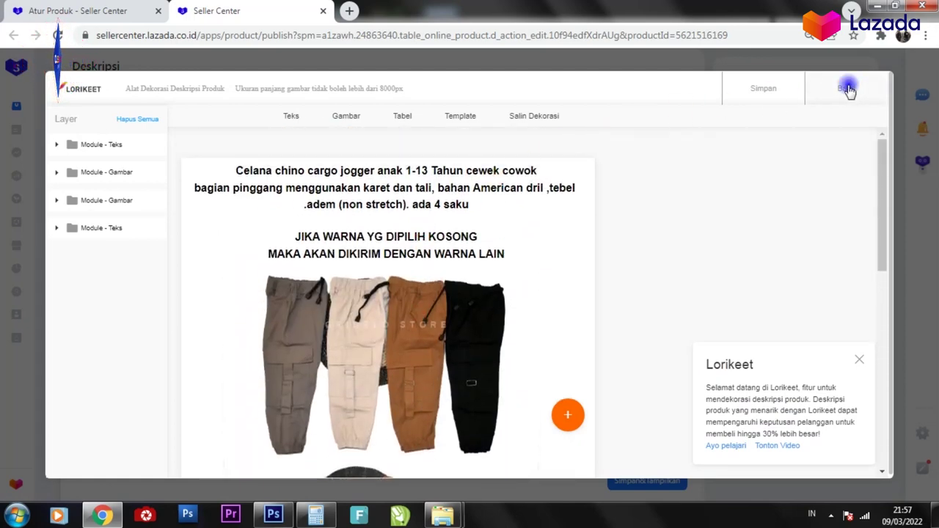
left_click(846, 89)
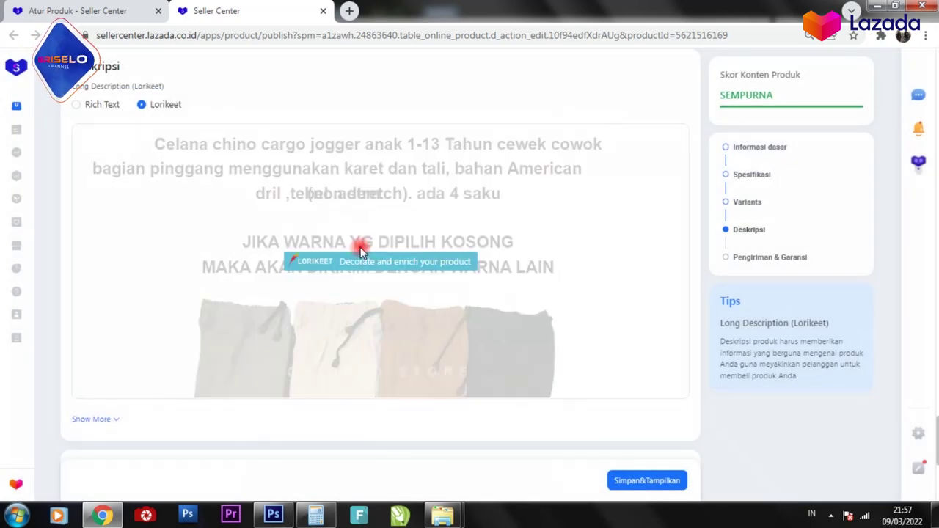
Examine the package weight and dimensions under Pengiriman & Garansi and the variation table's prices and stock
scroll(360, 249, "down", 4)
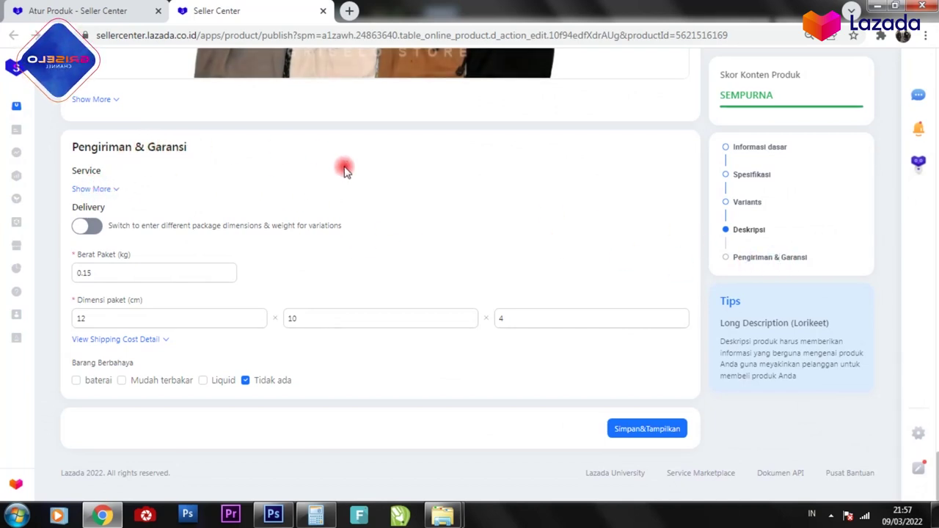
left_click(122, 269)
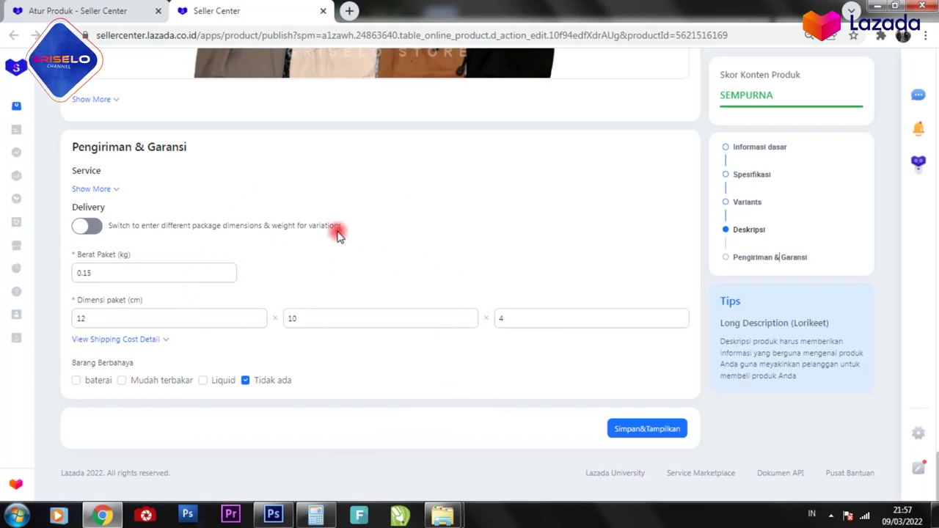
scroll(506, 227, "up", 15)
scroll(520, 217, "up", 4)
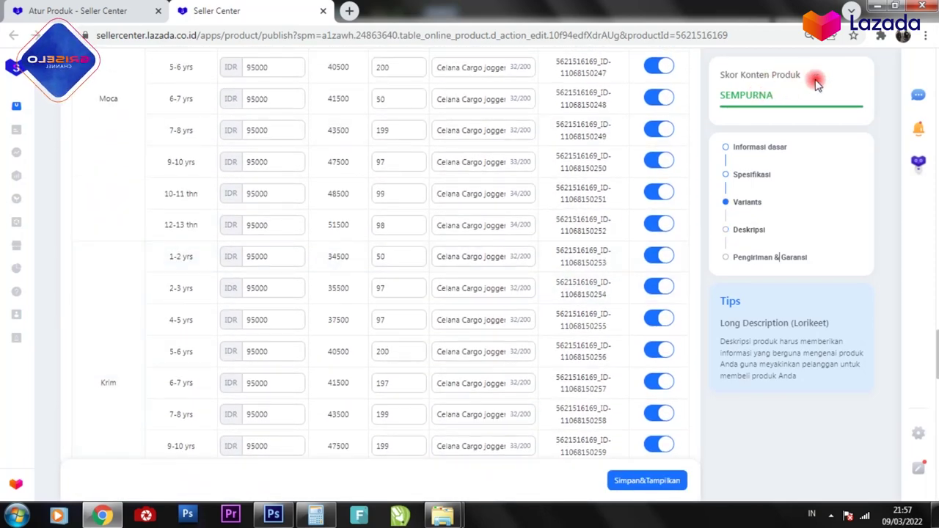
scroll(349, 167, "up", 7)
scroll(349, 167, "up", 15)
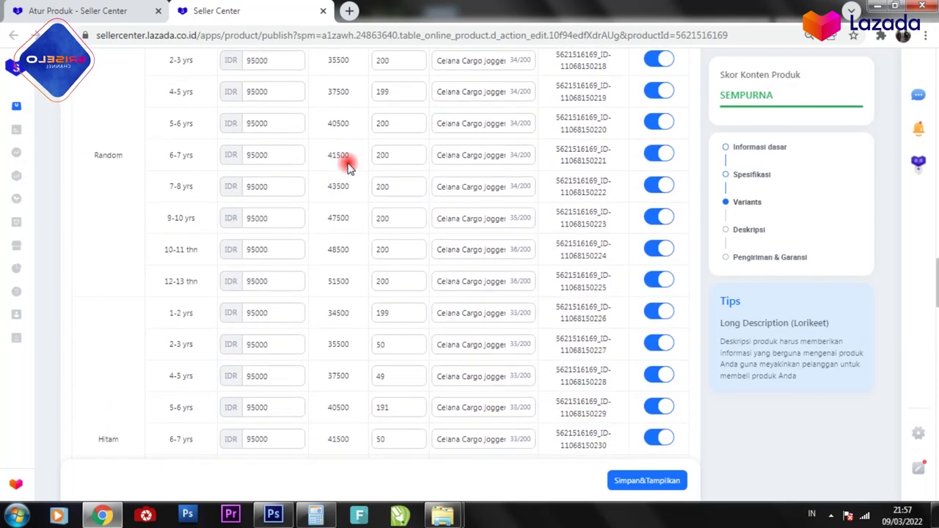
Review the main product image and the product name in the Informasi dasar section
scroll(349, 167, "up", 10)
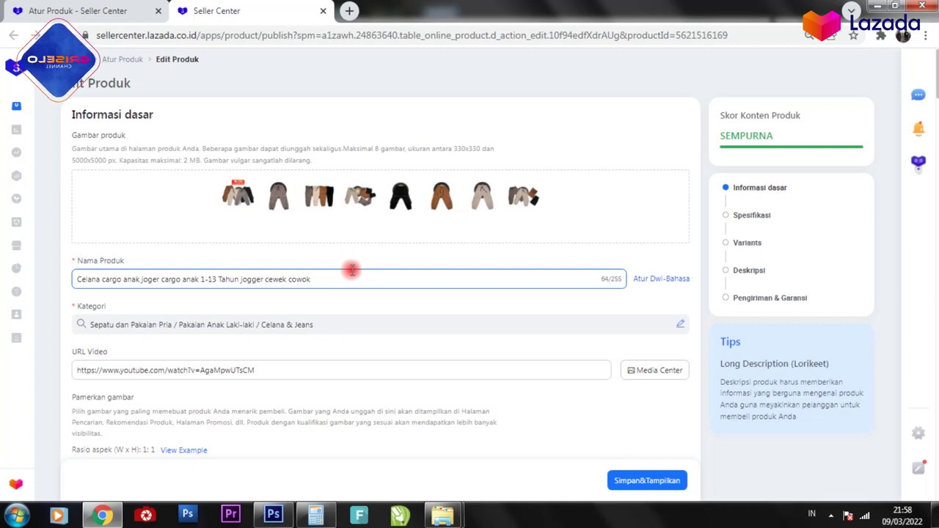
left_click(266, 162)
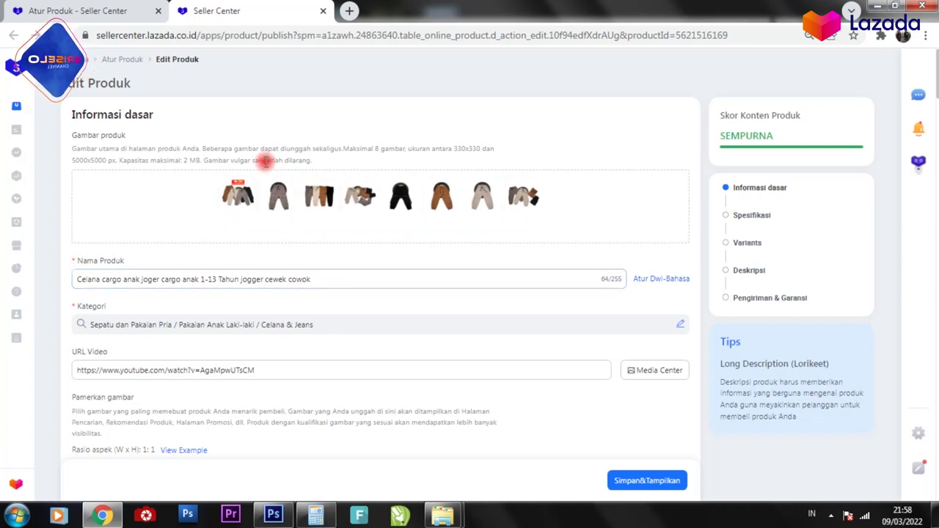
left_click(232, 199)
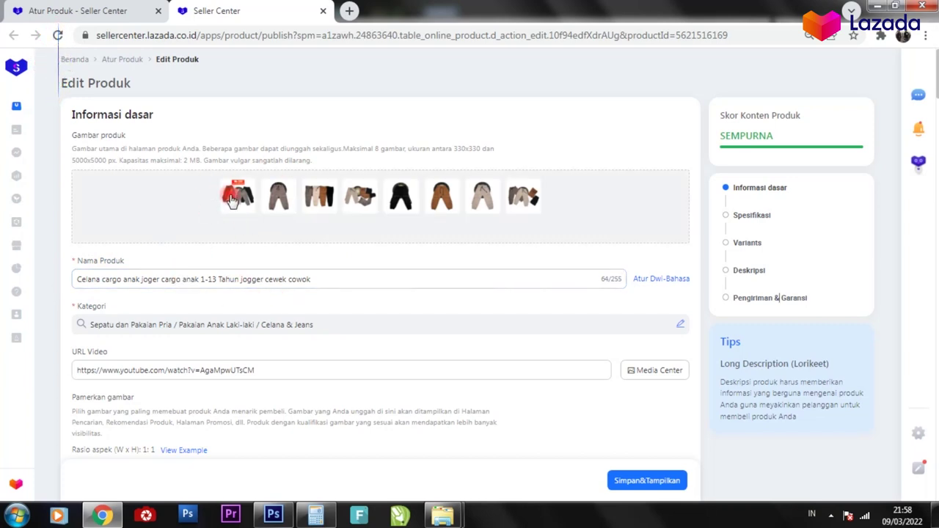
left_click(352, 277)
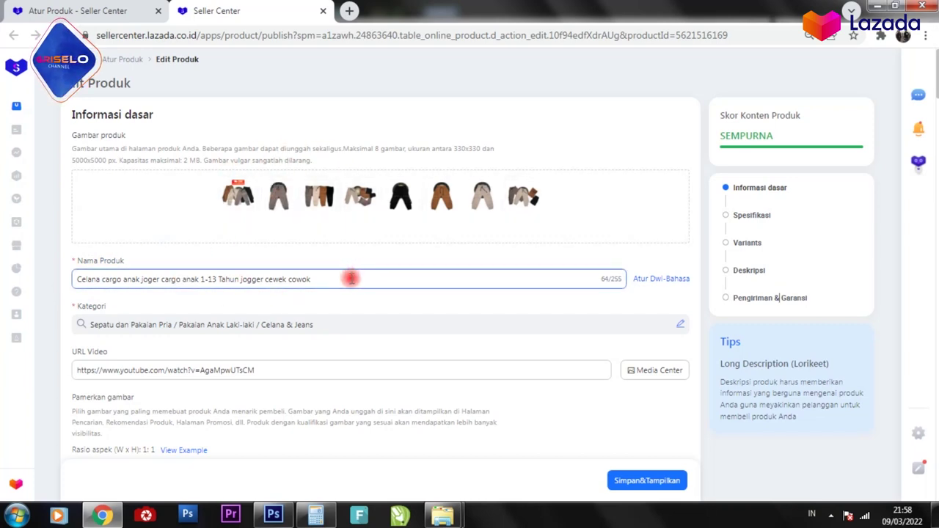
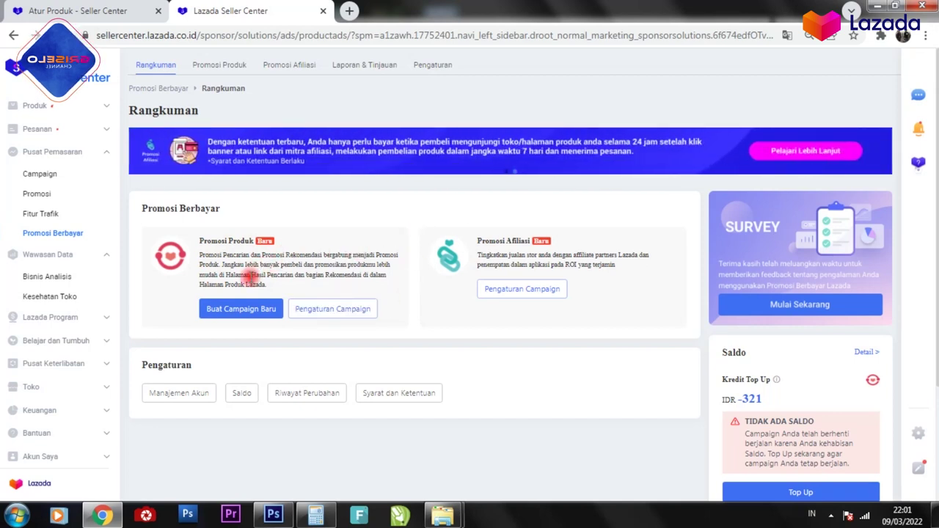
Create a new Promosi Produk campaign and name it "Campaign Maret"
left_click(232, 314)
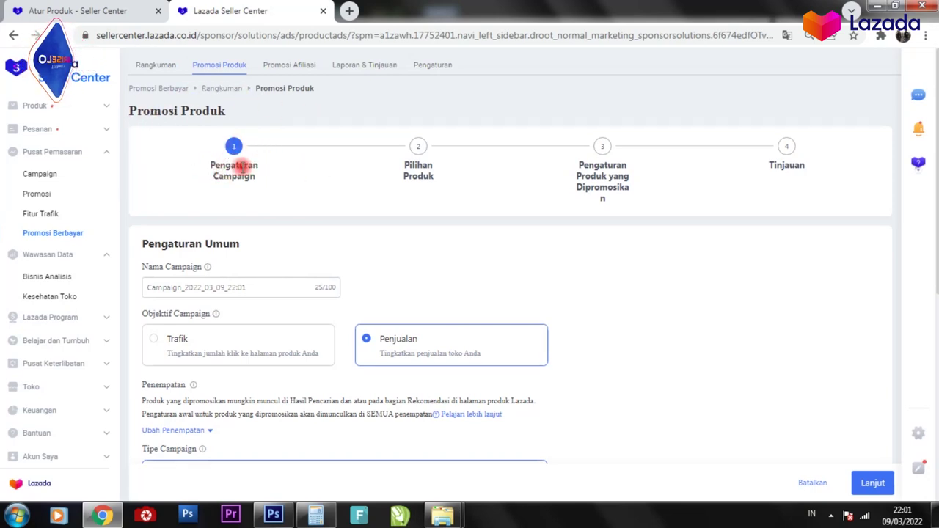
left_click(242, 287)
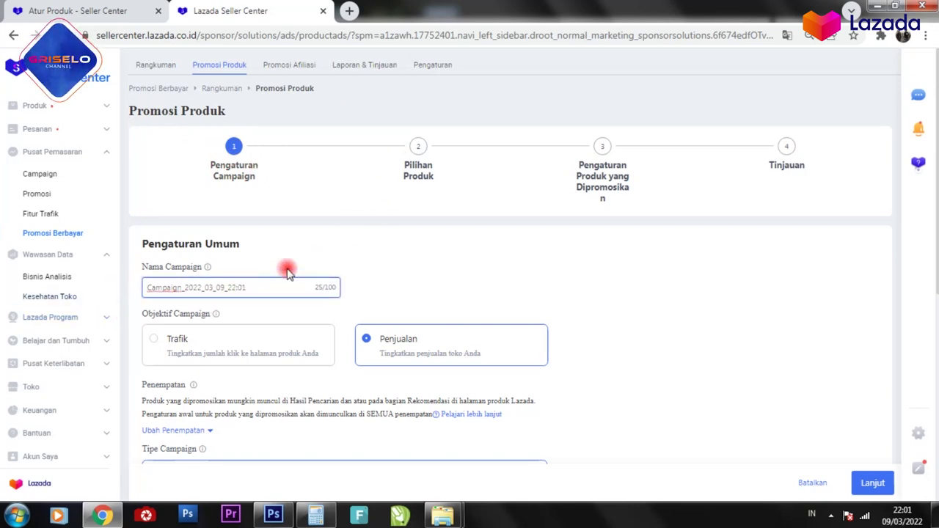
scroll(253, 253, "down", 2)
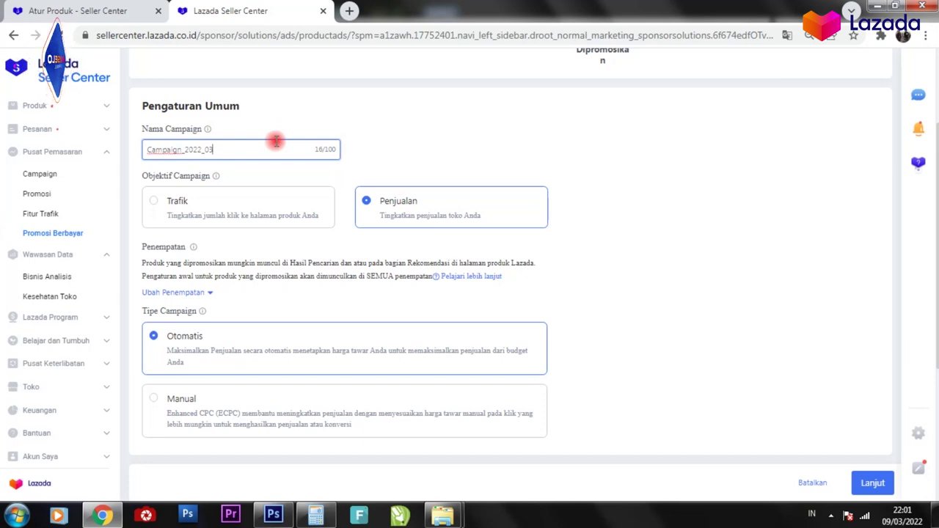
key("ctrl+a")
key("BackSpace")
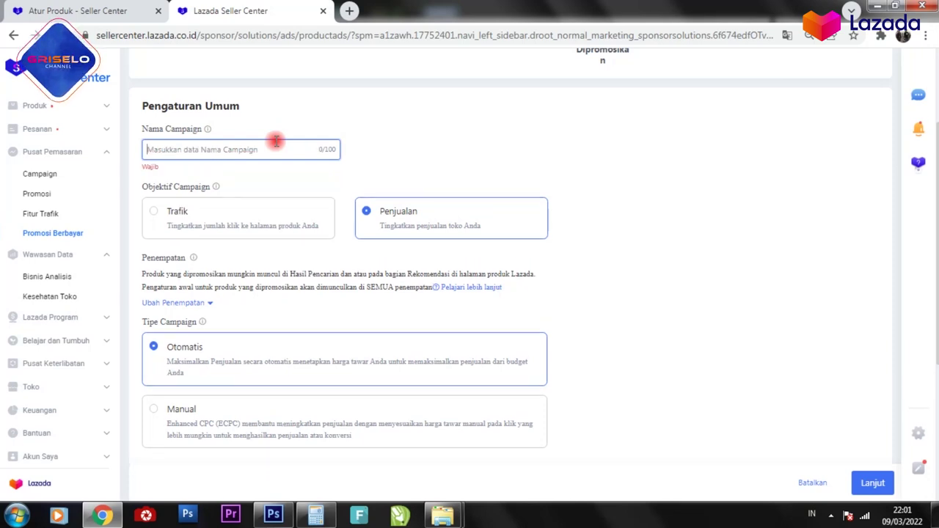
type("Campaign Maret")
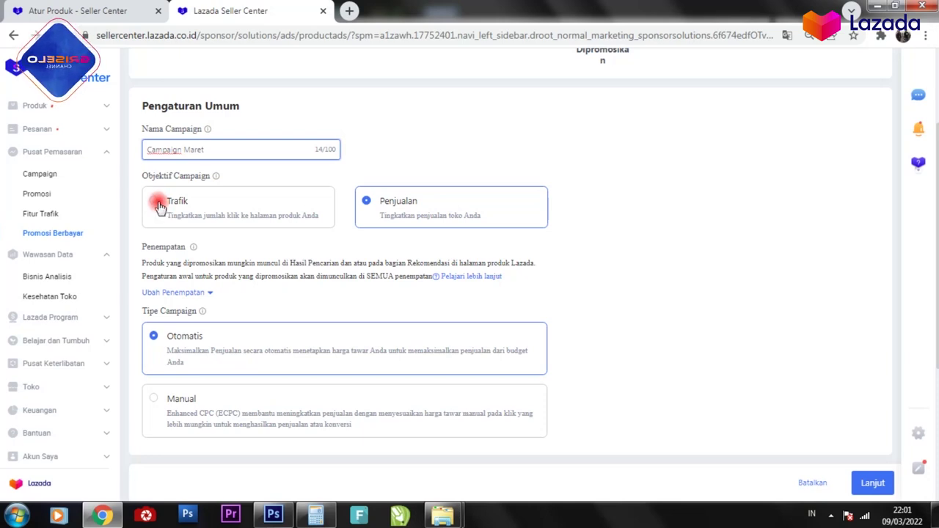
Compare the Trafik and Penjualan campaign objectives and set the objective to Trafik
left_click(154, 208)
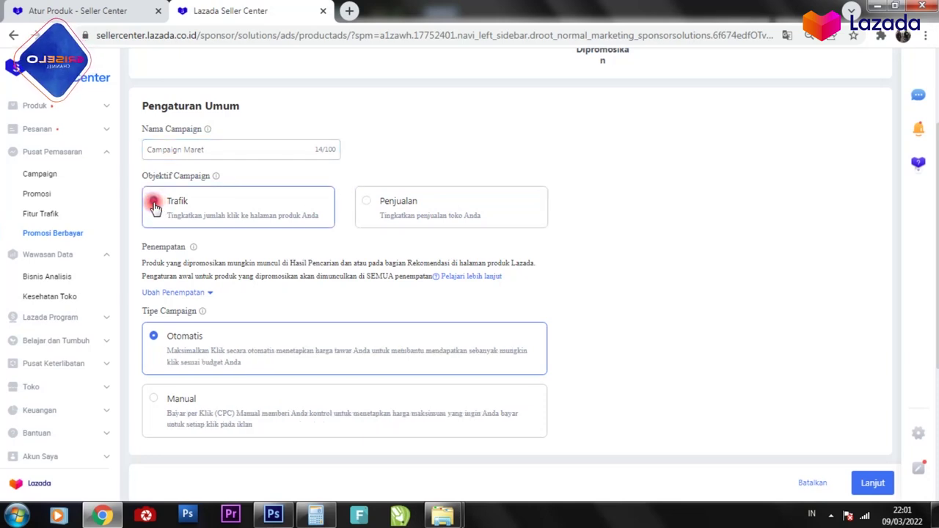
left_click(369, 209)
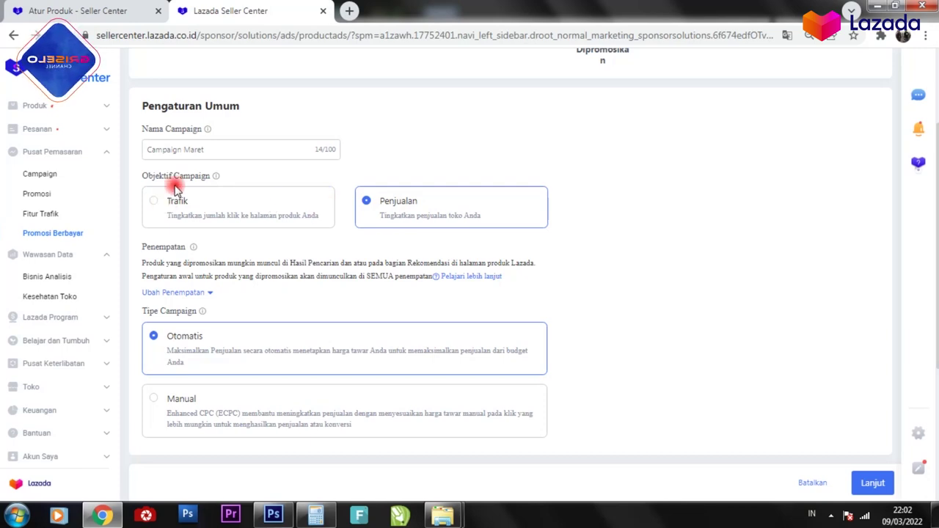
left_click(152, 206)
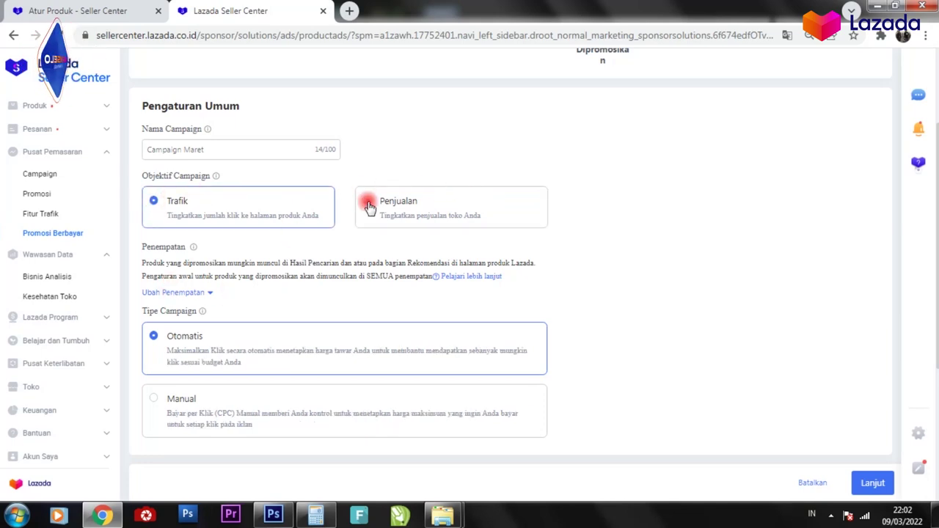
Expand the Penempatan options, try Promosi Rekomendasi and Promosi Pencarian, and set the placement to Semua
scroll(369, 206, "down", 1)
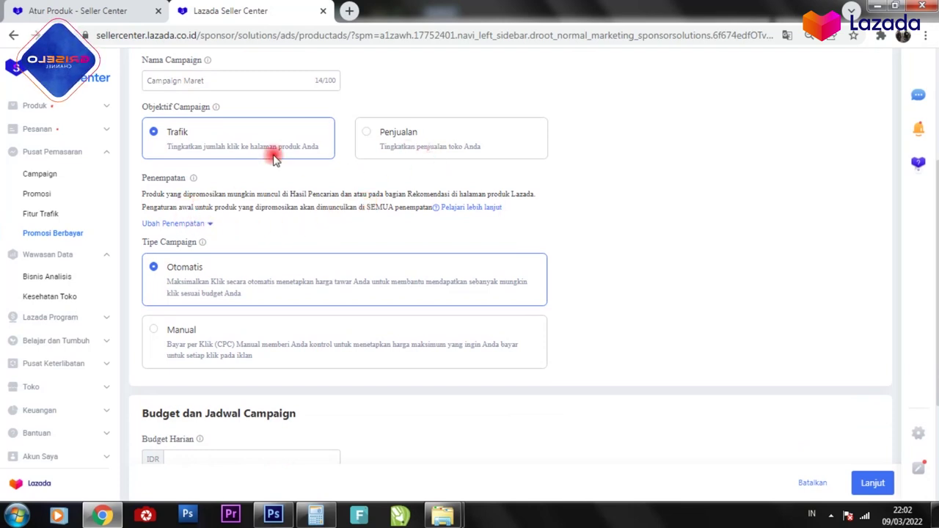
mouse_move(193, 178)
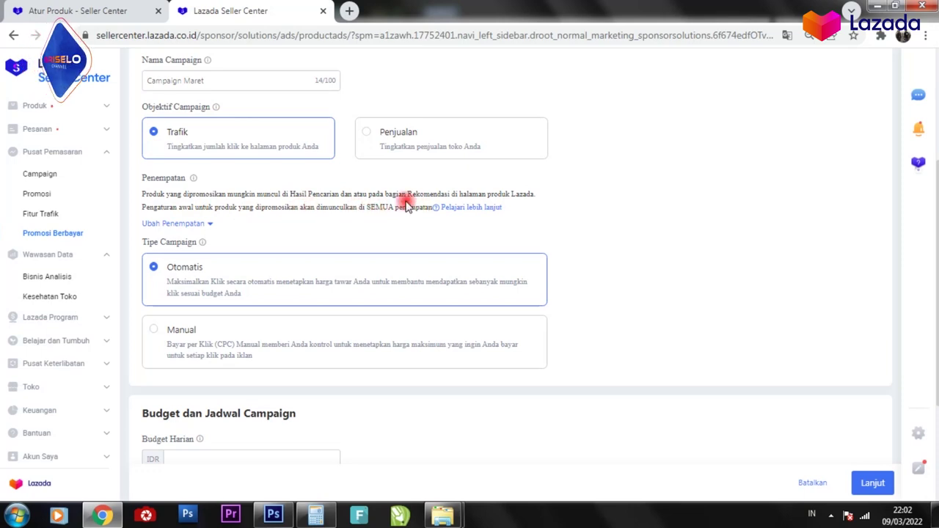
left_click(208, 224)
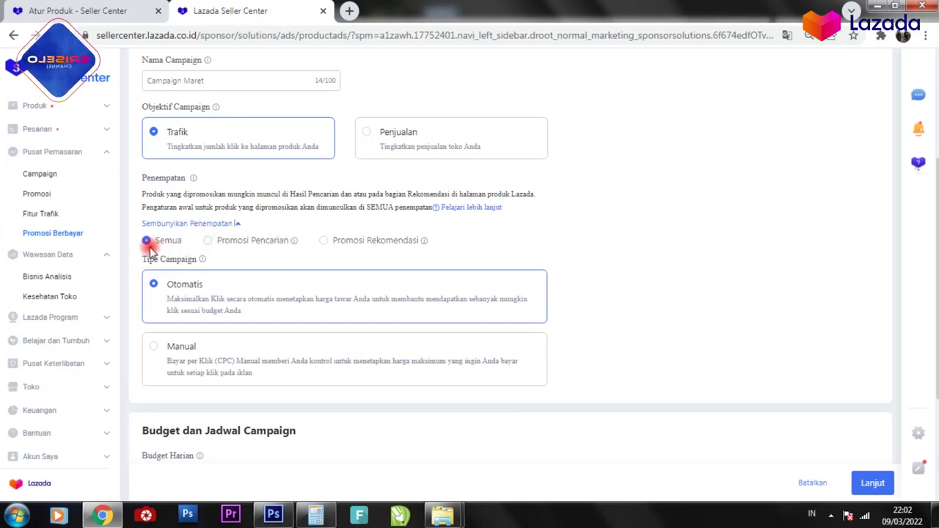
left_click(327, 242)
left_click(209, 242)
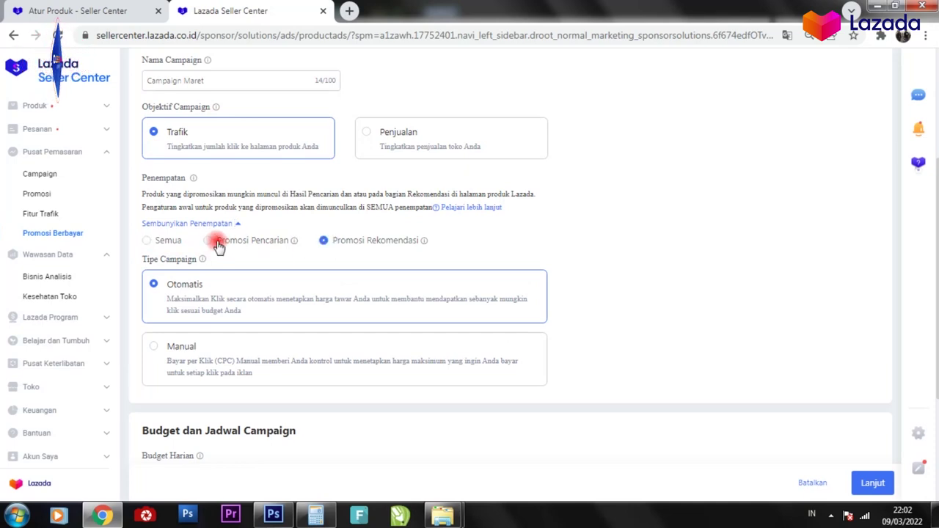
left_click(146, 241)
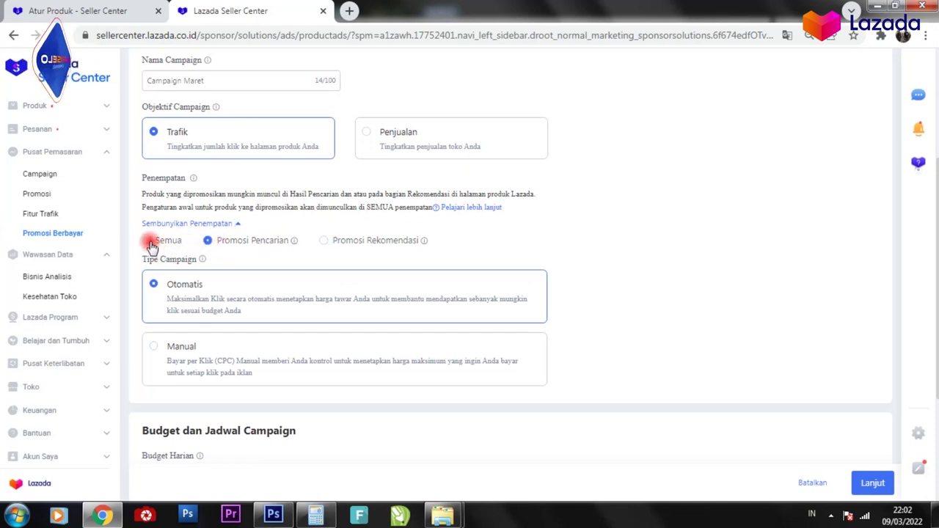
Set the campaign type to Manual instead of Otomatis
left_click(155, 282)
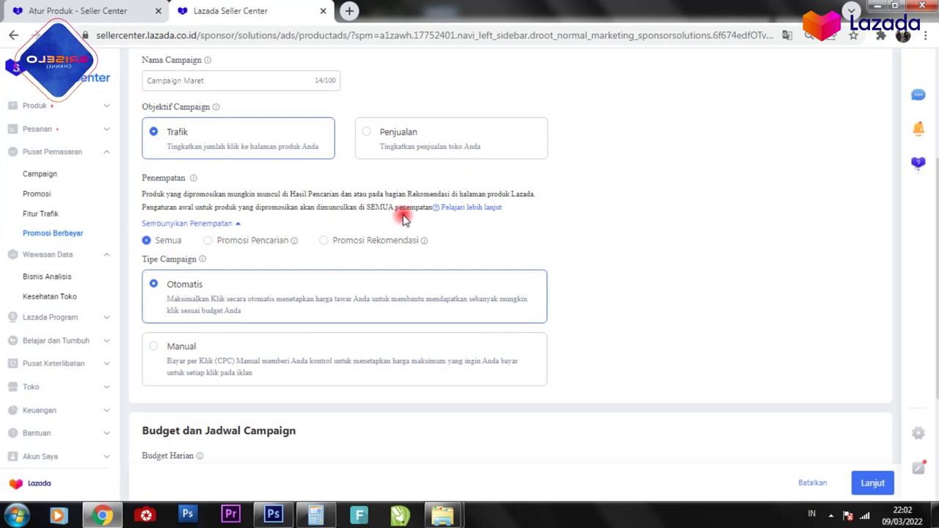
scroll(240, 247, "down", 1)
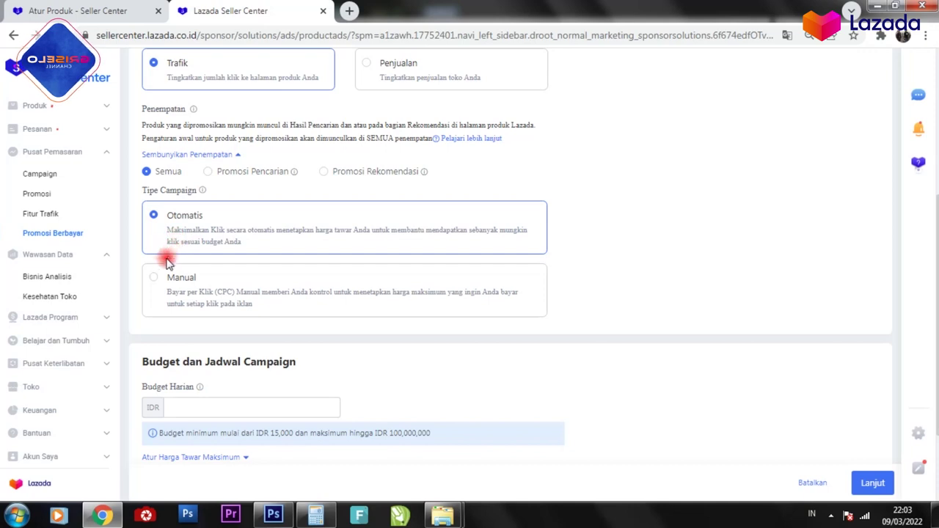
left_click(154, 280)
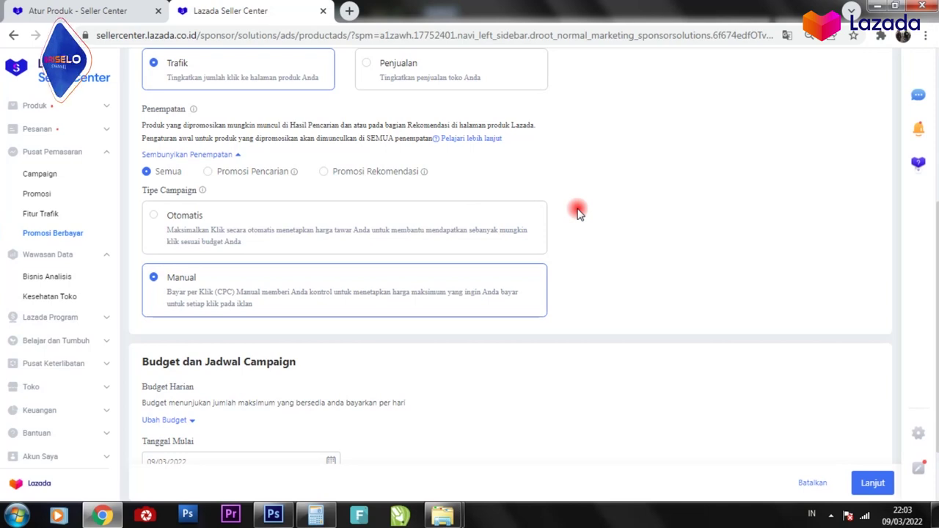
Limit the campaign's daily budget to IDR 50,000 instead of leaving it at Tanpa Limit
scroll(400, 256, "down", 2)
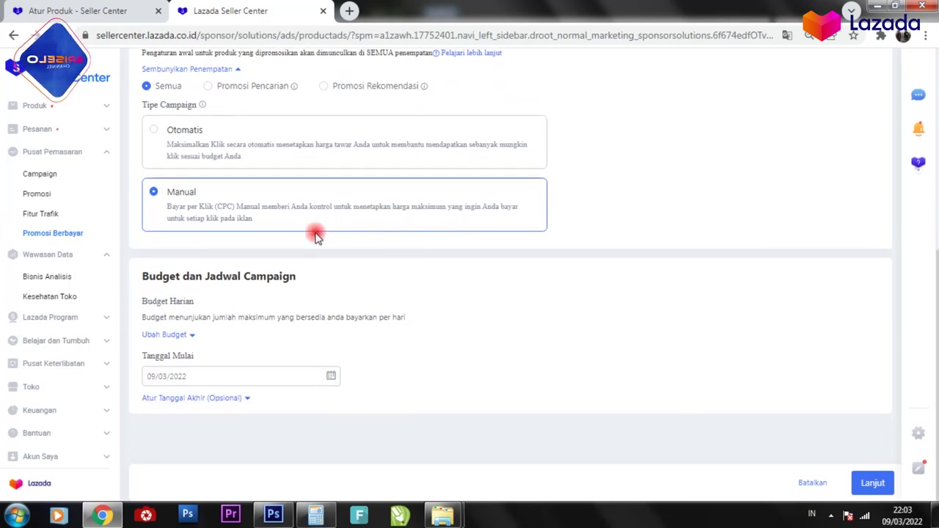
left_click(189, 335)
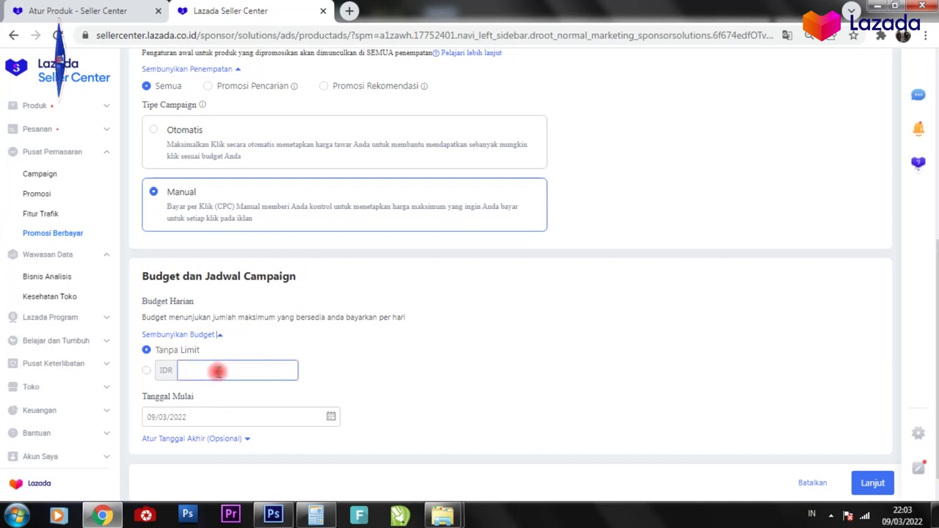
left_click(147, 371)
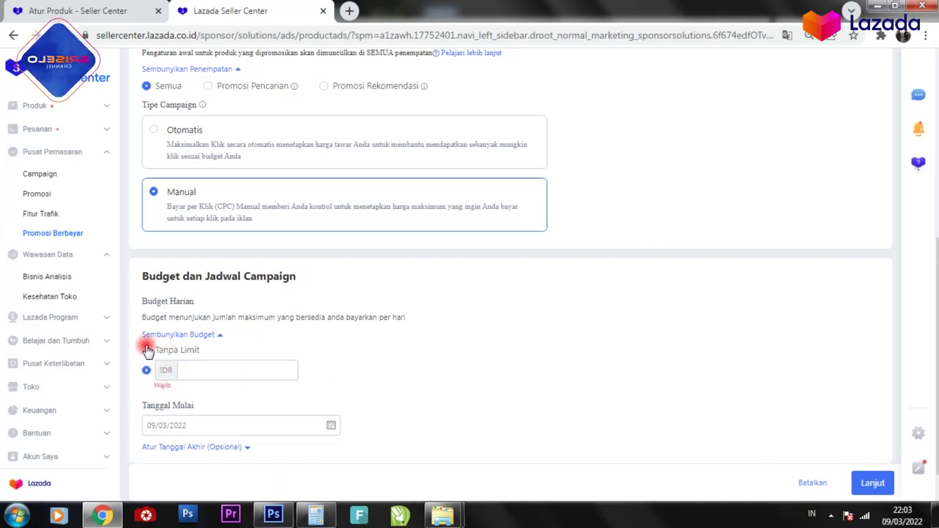
left_click(146, 350)
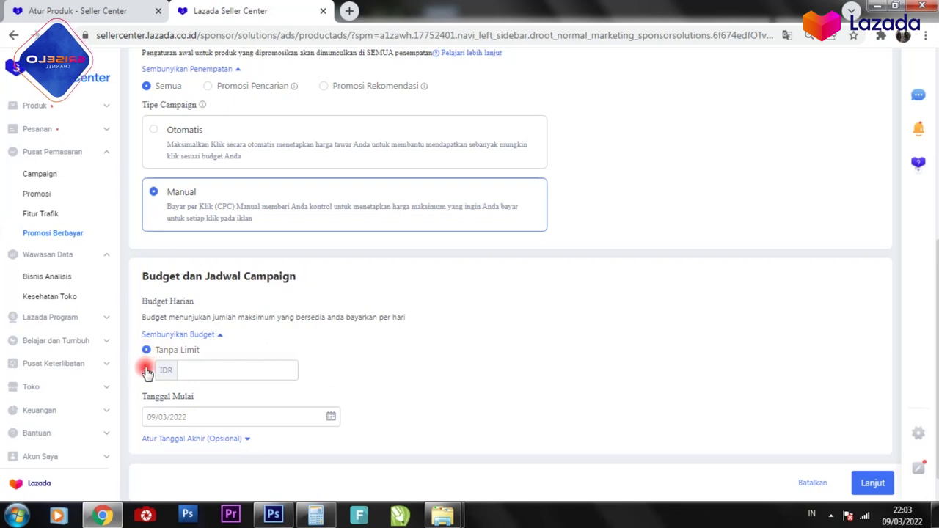
left_click(146, 371)
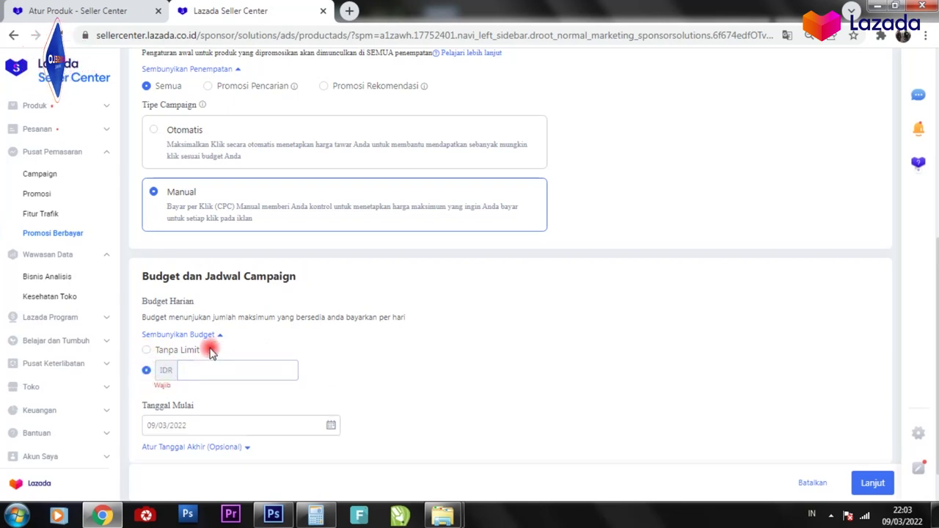
left_click(197, 372)
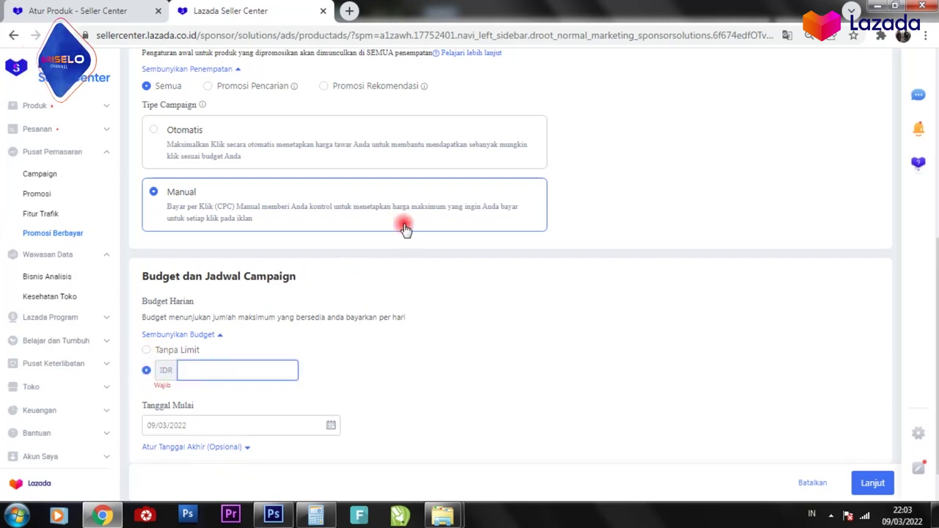
type("5")
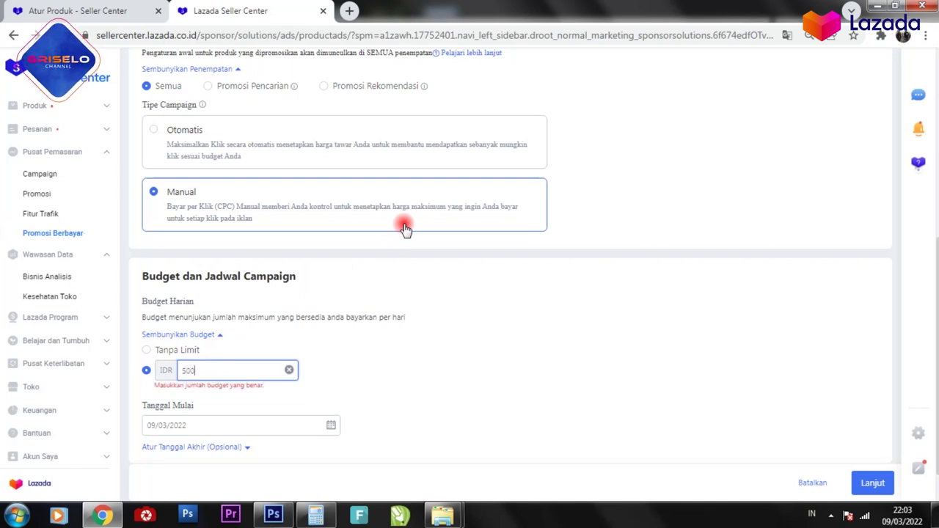
type("0.000")
left_click(392, 357)
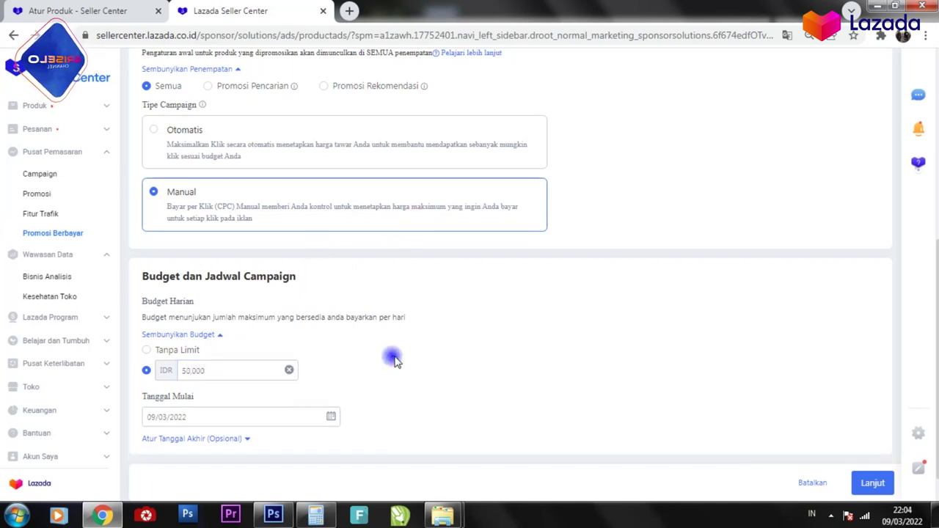
Set the campaign's start date to 10/03/2022
scroll(394, 361, "down", 1)
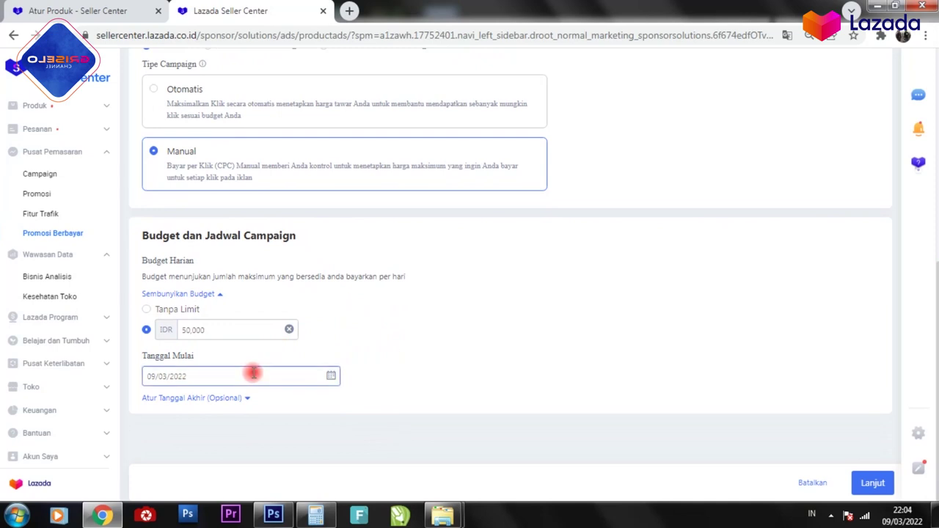
left_click(250, 377)
left_click(223, 308)
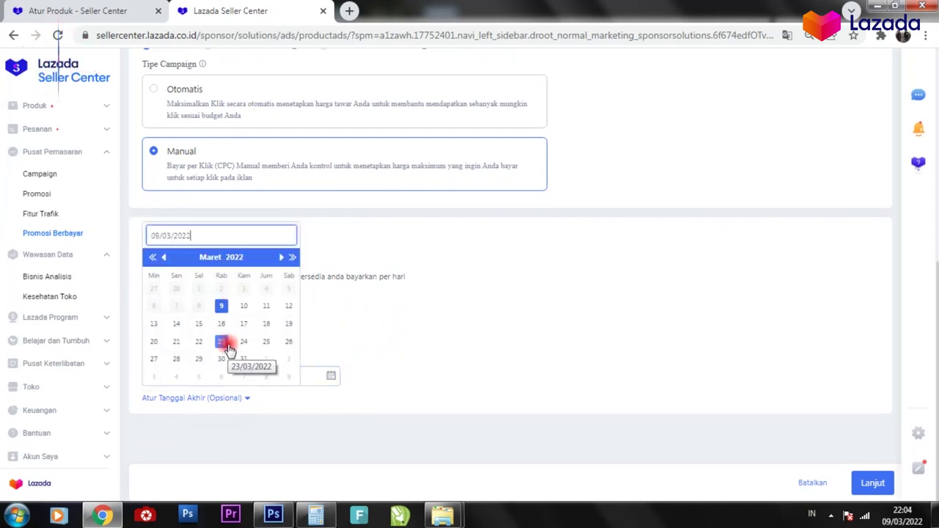
left_click(223, 308)
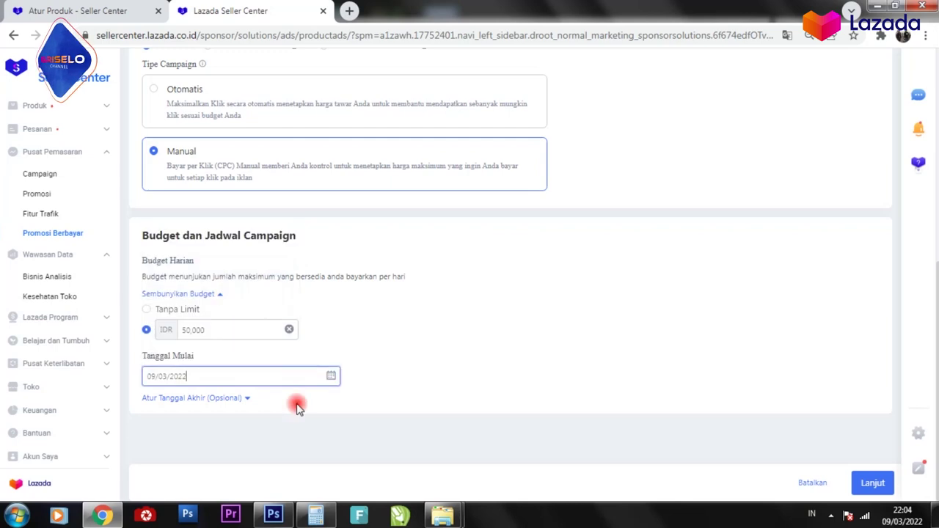
left_click(205, 376)
left_click(245, 307)
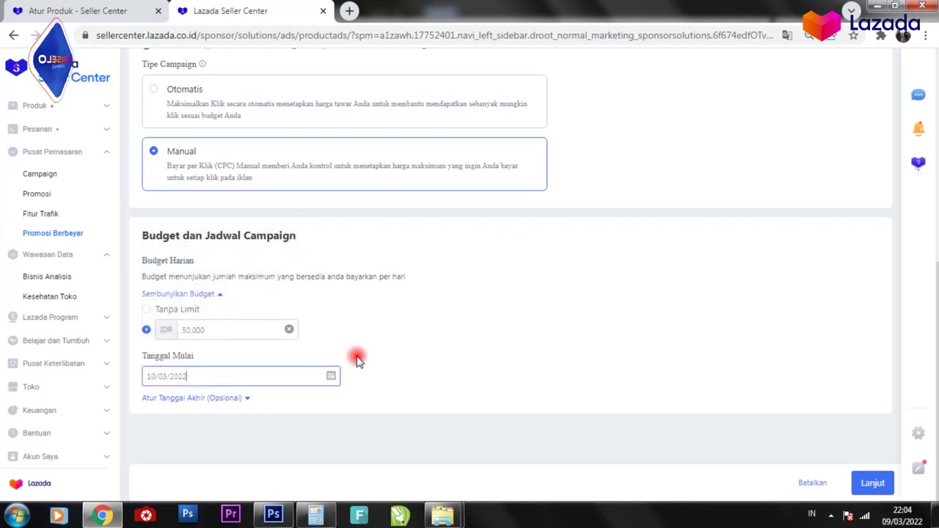
Add the optional end date to the campaign schedule and set it to 11/03/2022
left_click(242, 398)
scroll(404, 318, "down", 1)
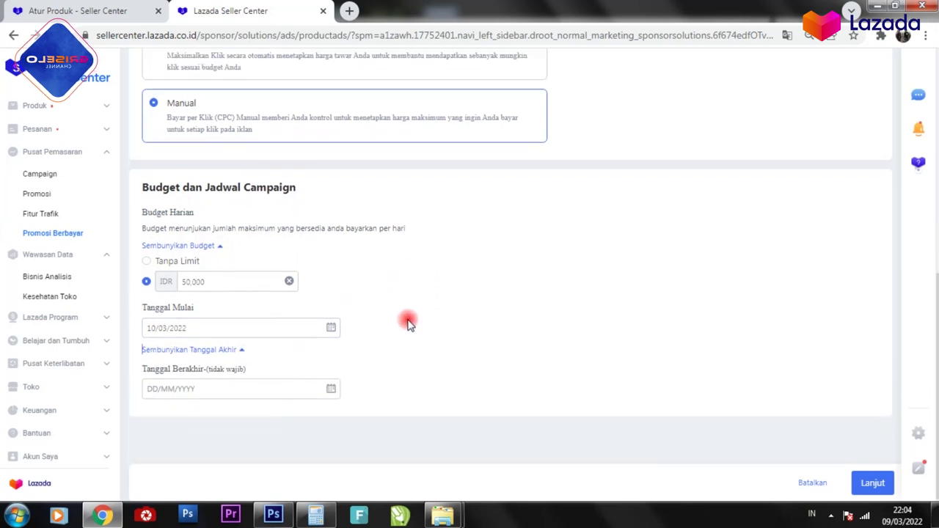
left_click(315, 325)
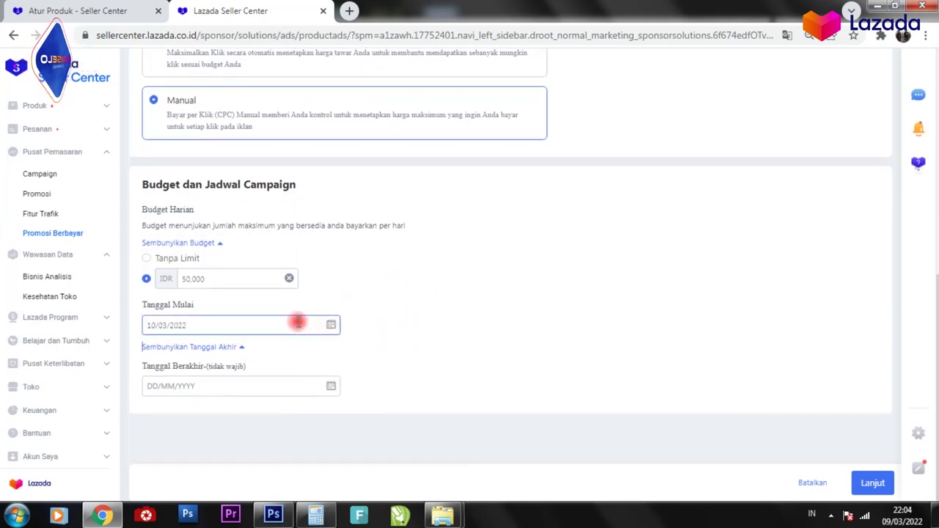
left_click(210, 386)
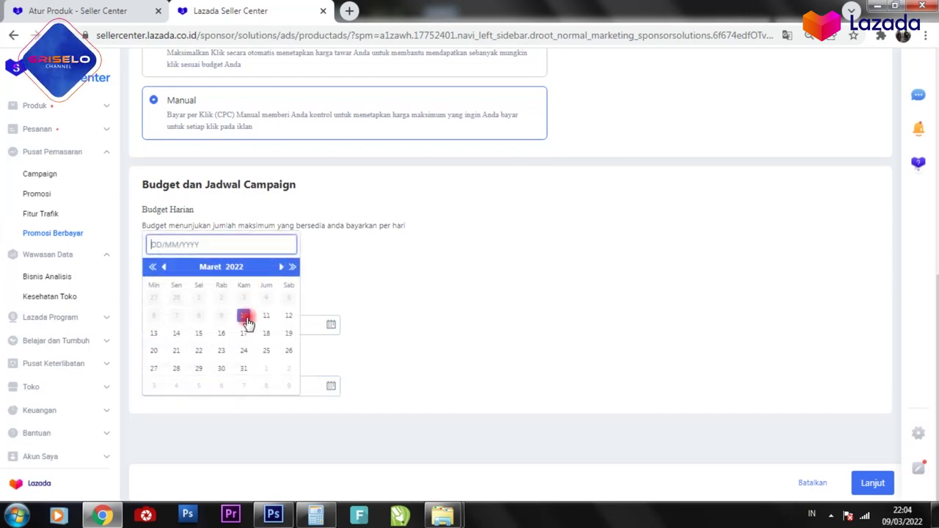
left_click(267, 316)
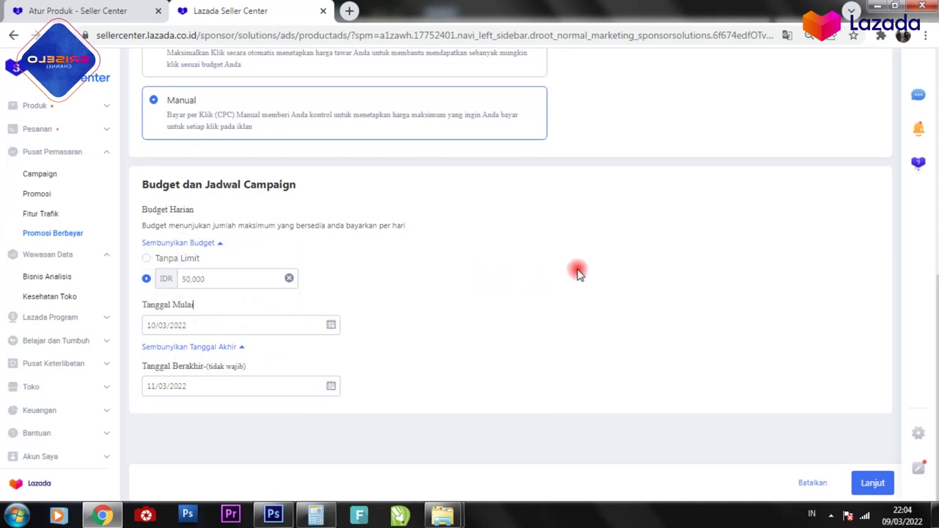
Continue to product selection and add the product "Celana panjang BAGGY PANTS Anak Perempuan umur 1-13 tahun" to the campaign
scroll(577, 269, "up", 4)
left_click(871, 484)
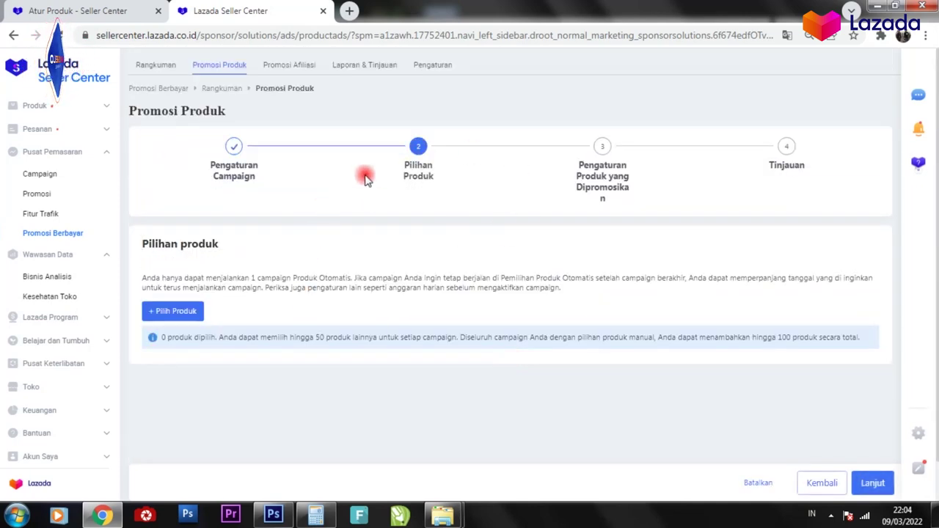
left_click(163, 312)
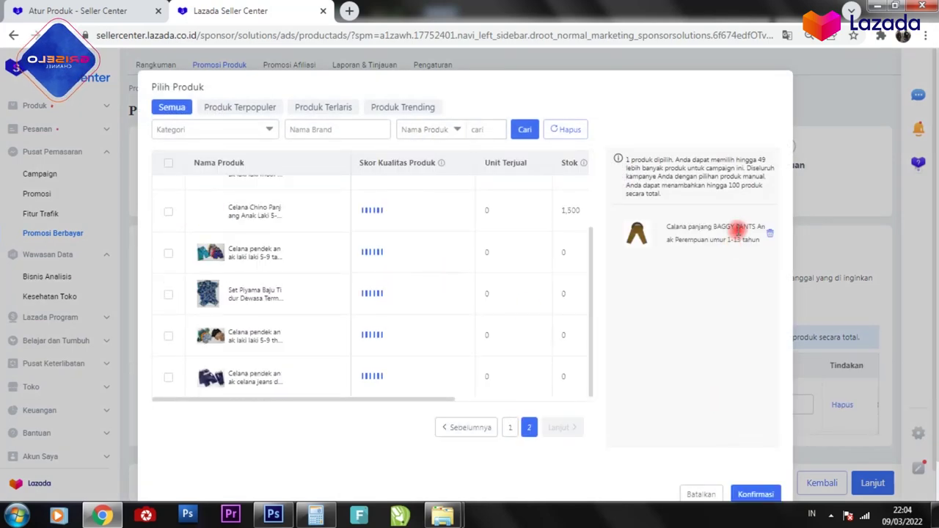
scroll(778, 440, "down", 1)
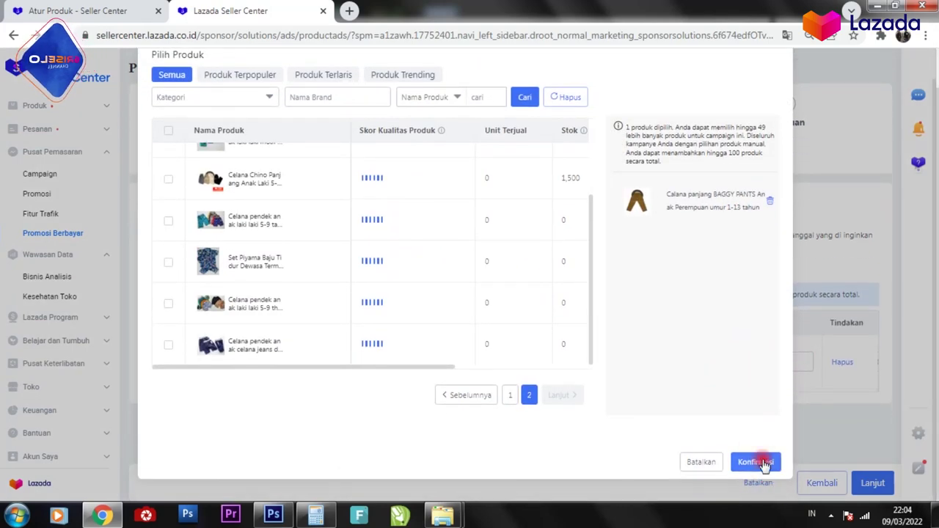
left_click(760, 463)
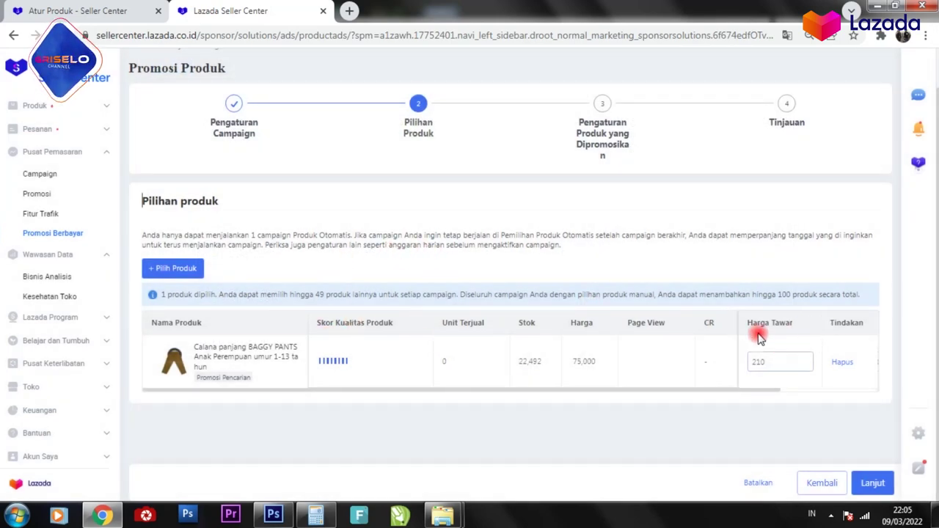
Try bid prices of 300 and 150 for the selected baggy pants product
left_click(789, 366)
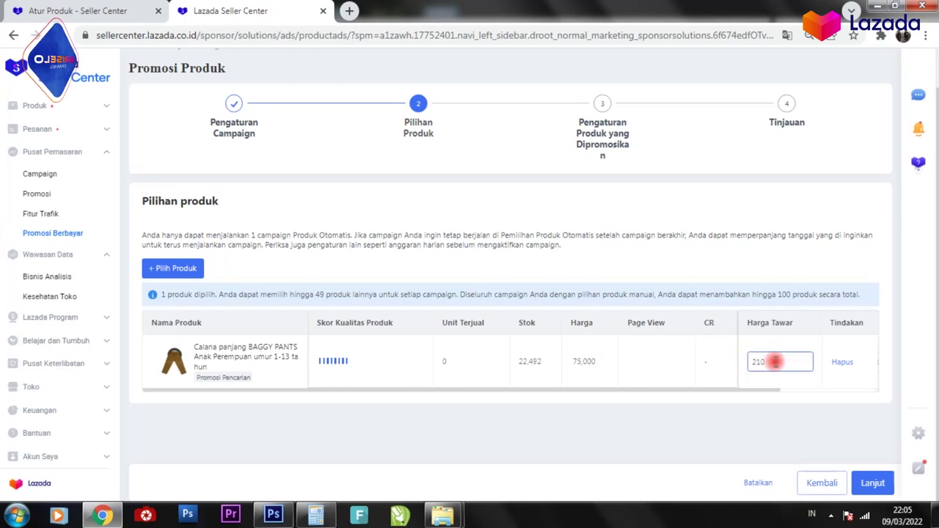
left_click_drag(769, 359, 695, 347)
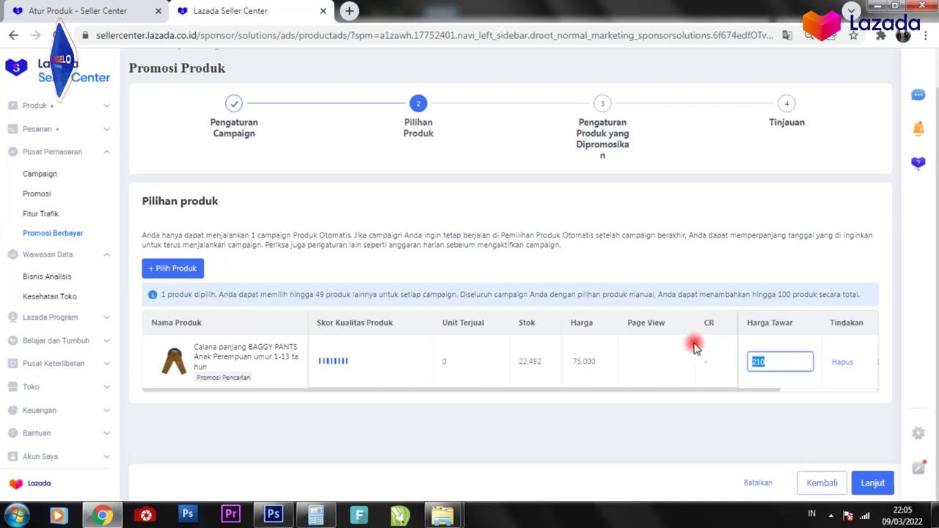
type("300")
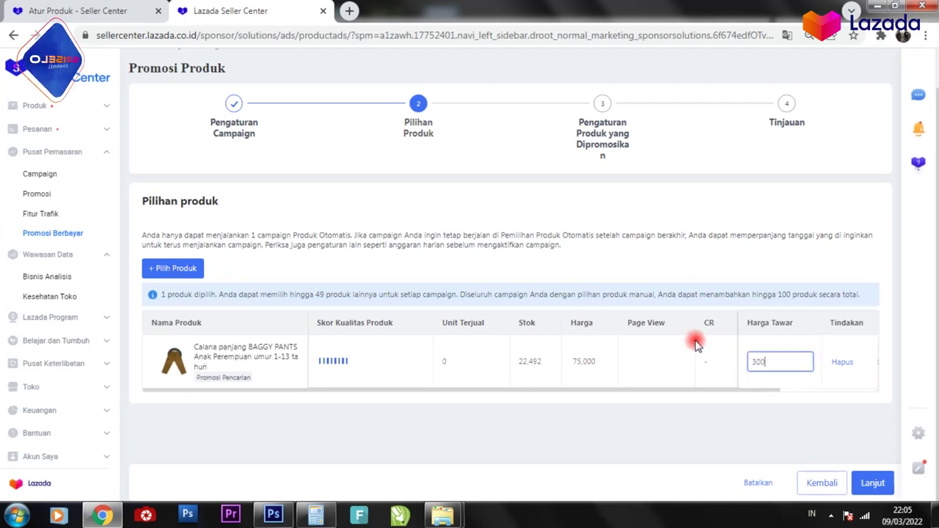
key("BackSpace")
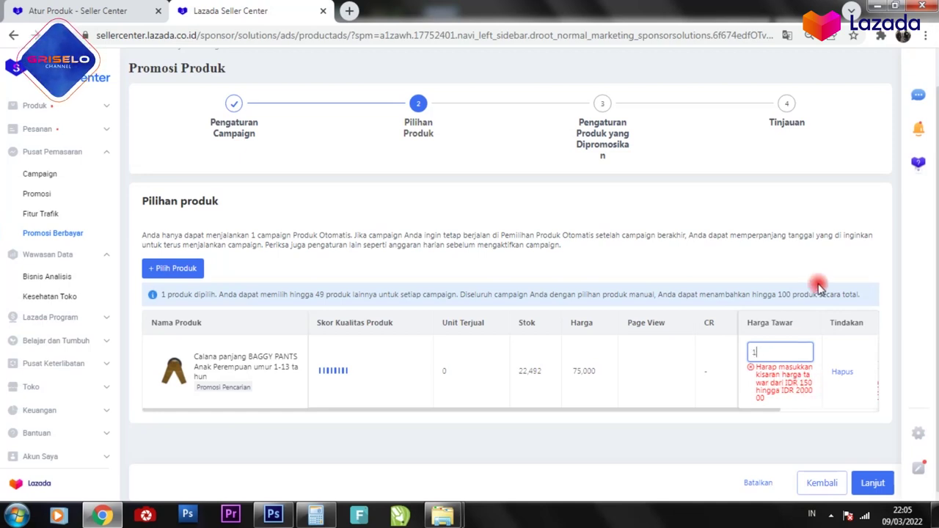
type("50")
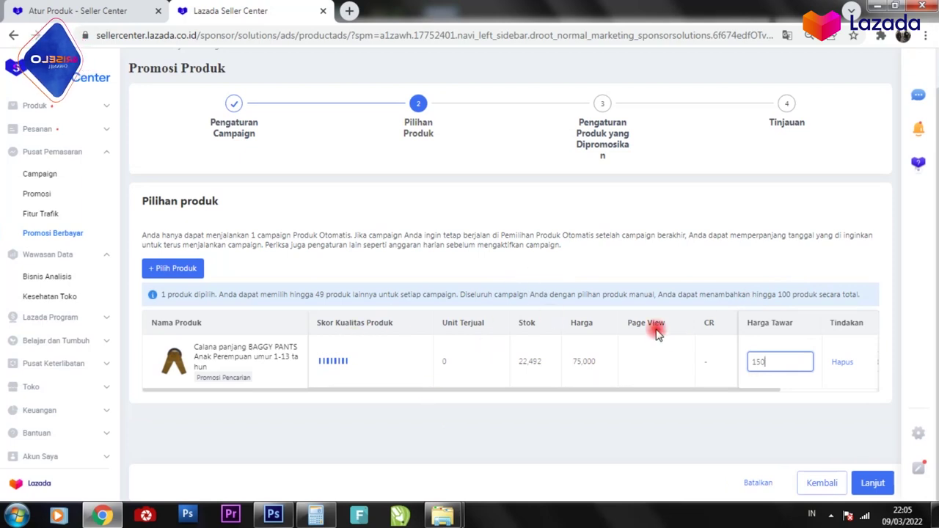
Set the baggy pants product's Harga Tawar to 210 and continue to the promoted product settings
left_click_drag(776, 362, 733, 359)
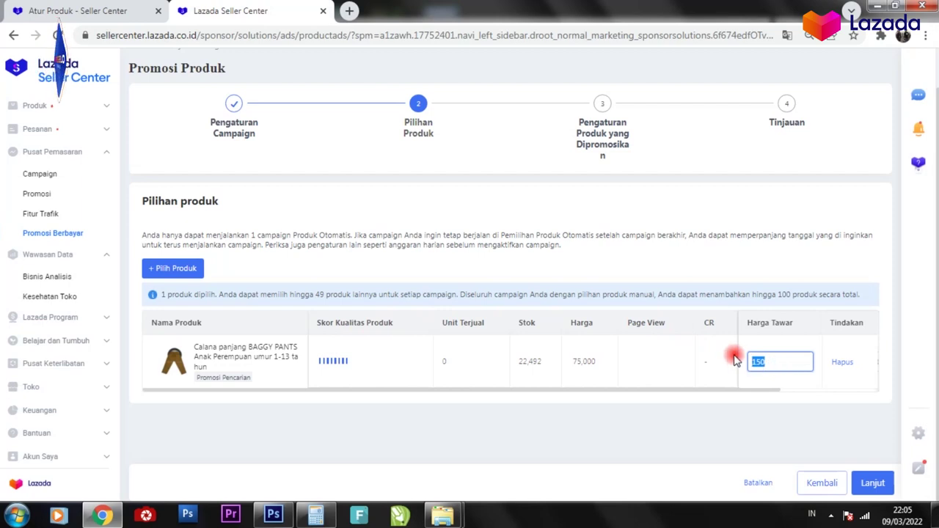
type("210")
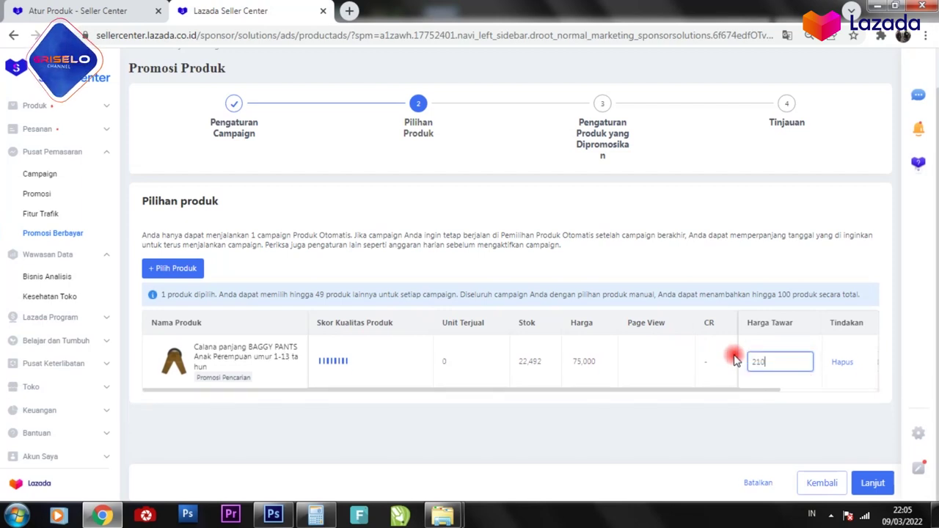
left_click(394, 427)
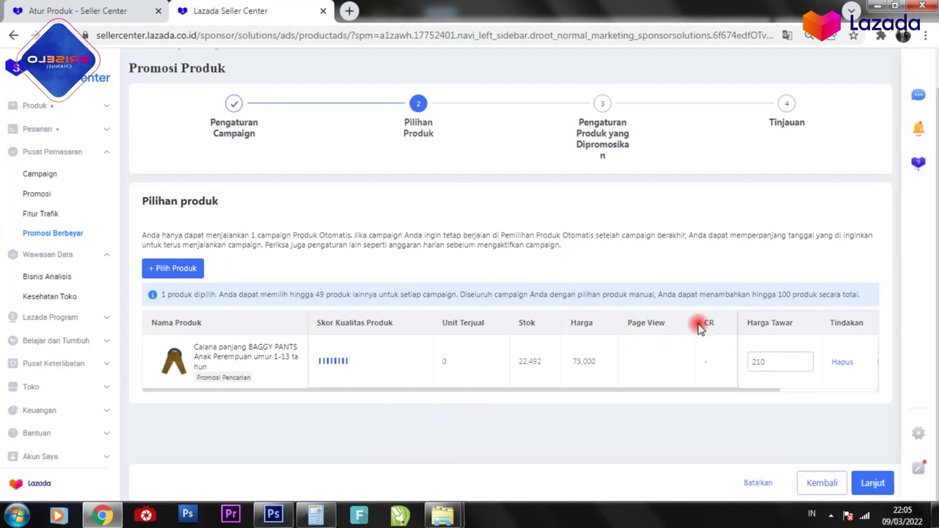
left_click(870, 482)
Switch the method for adding keywords and bids from Otomatis to Manual
scroll(504, 223, "down", 1)
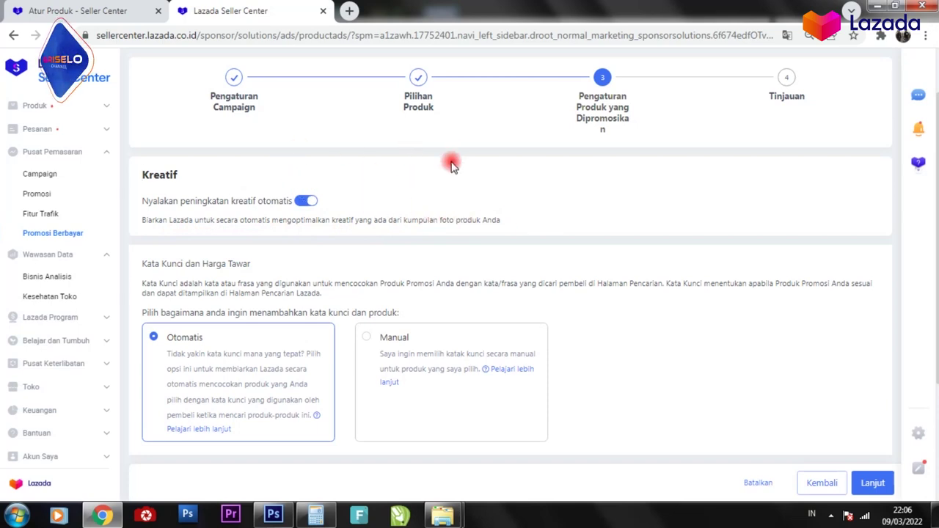
scroll(367, 179, "down", 1)
scroll(357, 183, "up", 1)
scroll(352, 183, "down", 1)
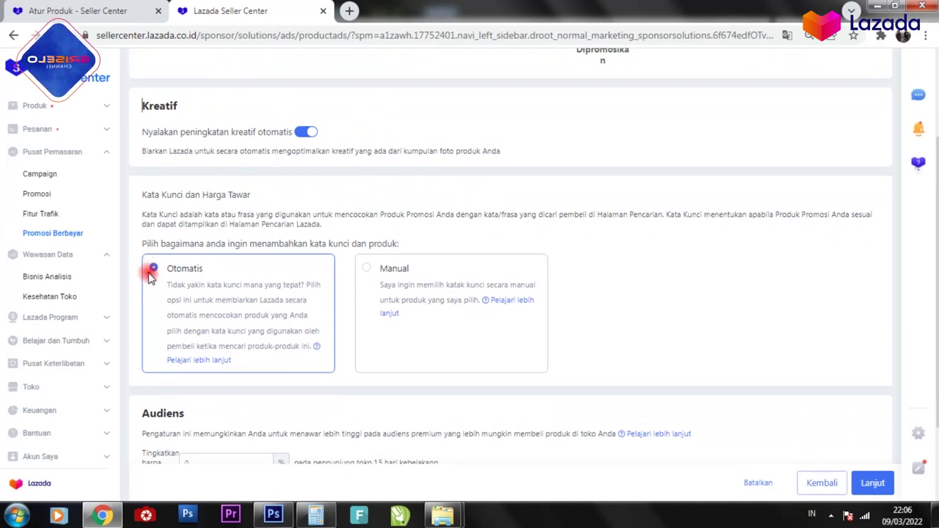
left_click(366, 272)
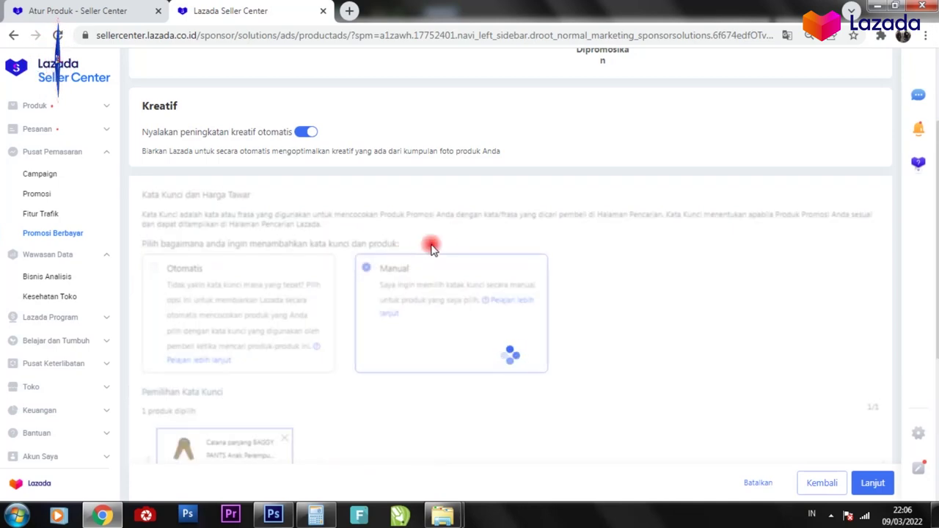
Examine the keyword list for the baggy pants product, including relevance, search volume, suggested bid and bid price of each keyword
scroll(442, 233, "down", 4)
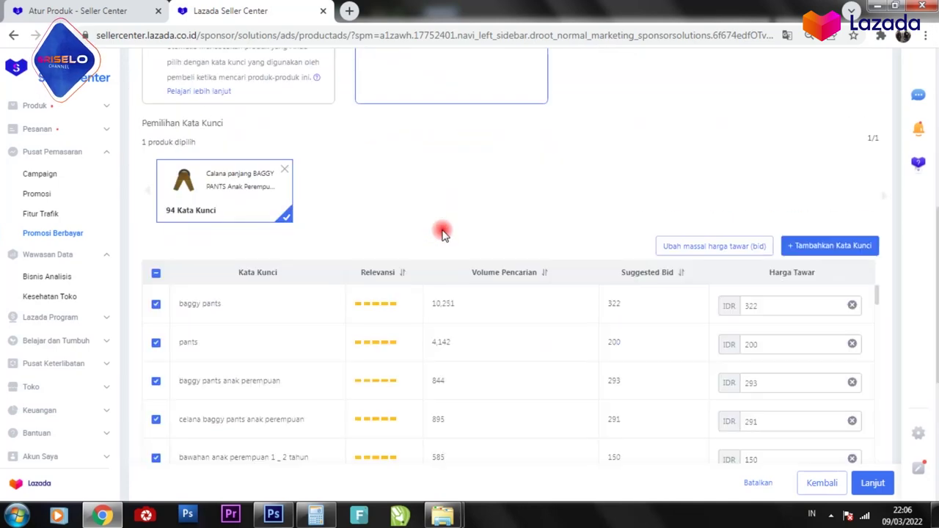
scroll(442, 233, "up", 2)
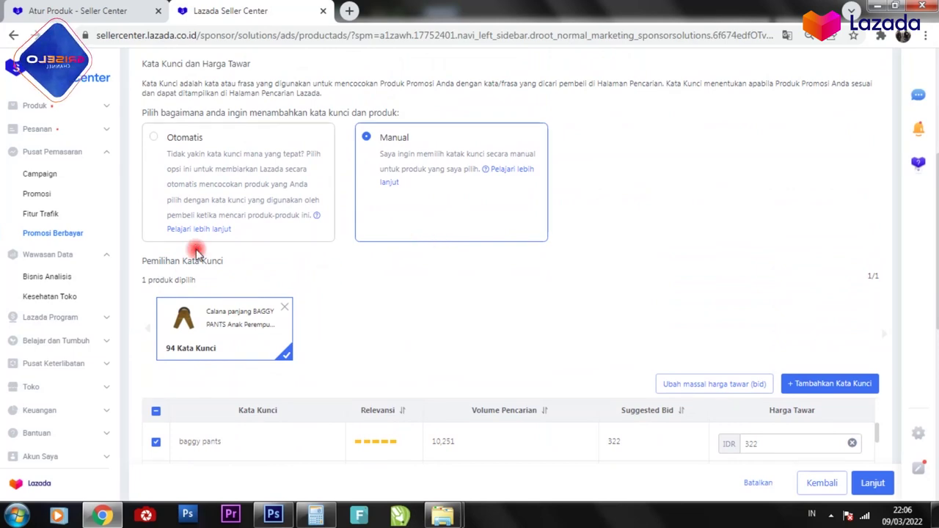
scroll(346, 262, "down", 2)
scroll(346, 262, "down", 3)
scroll(345, 262, "up", 1)
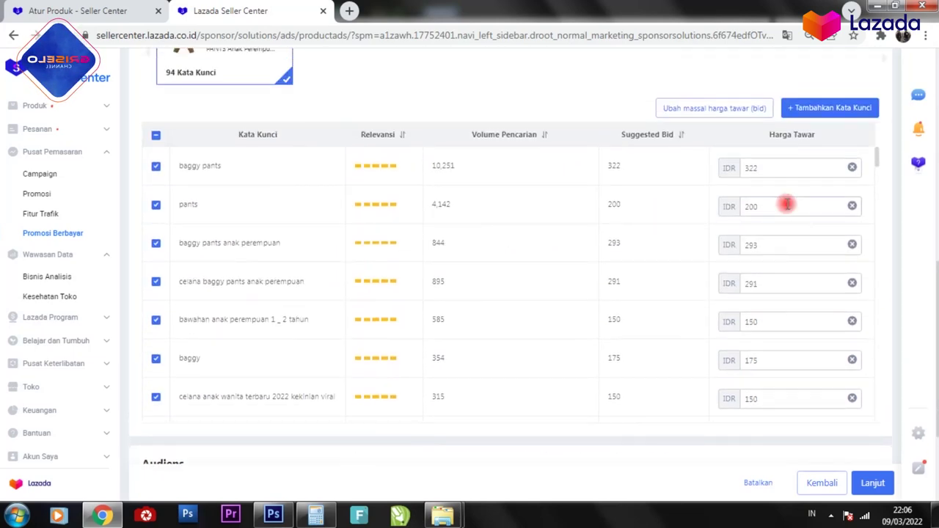
scroll(503, 308, "down", 5)
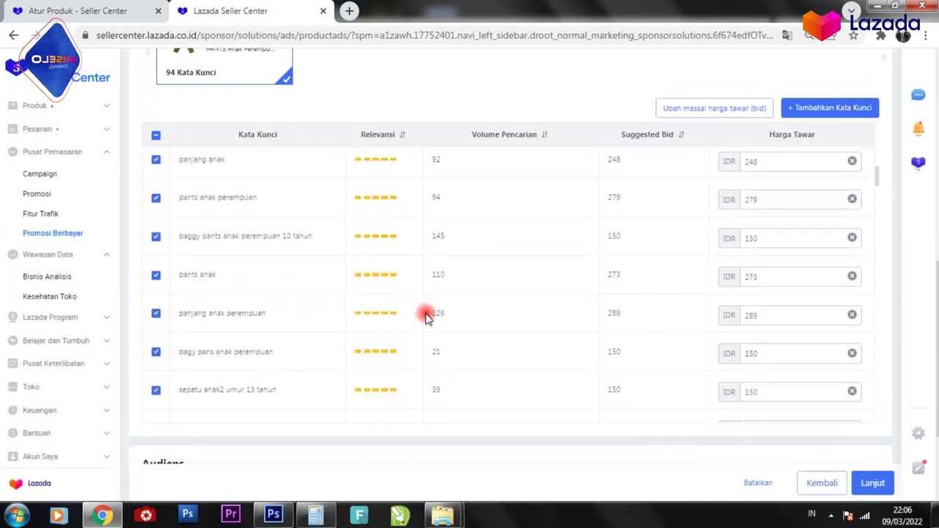
scroll(611, 290, "down", 10)
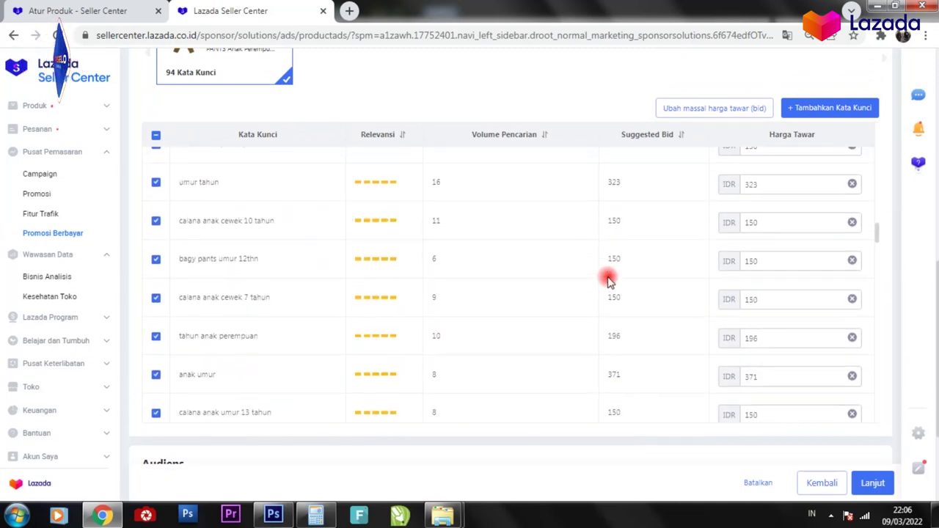
scroll(609, 283, "down", 10)
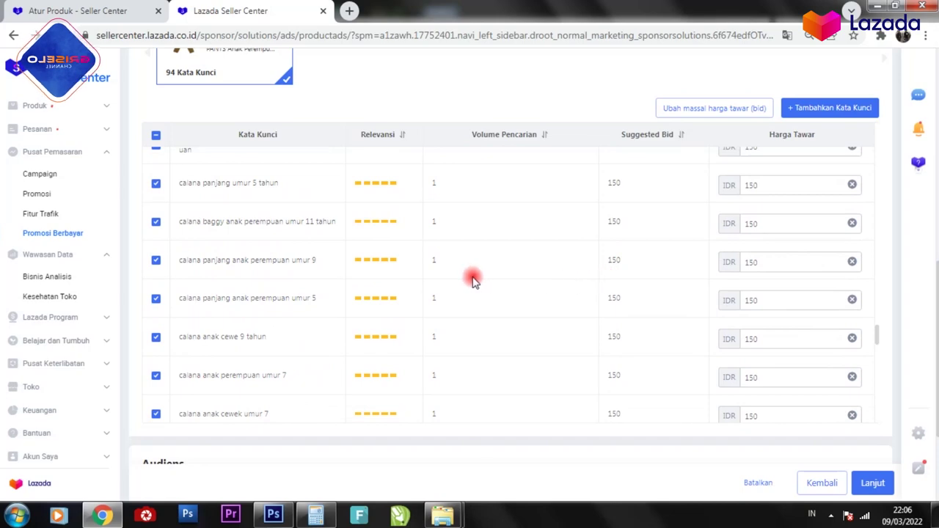
scroll(279, 287, "up", 10)
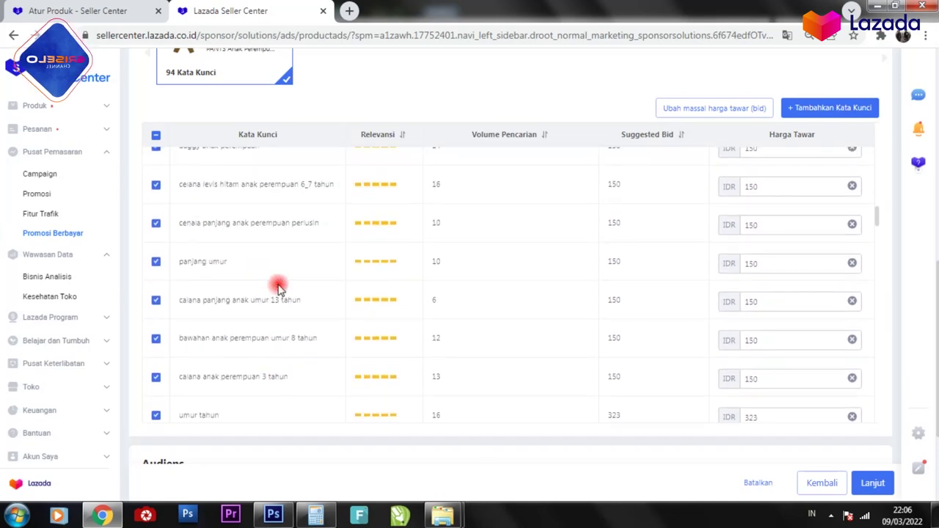
scroll(279, 287, "up", 8)
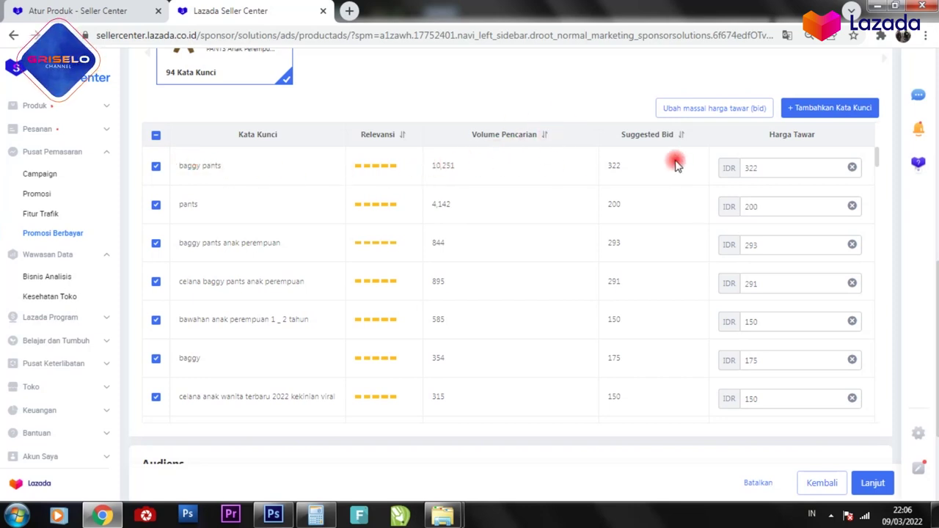
left_click(763, 168)
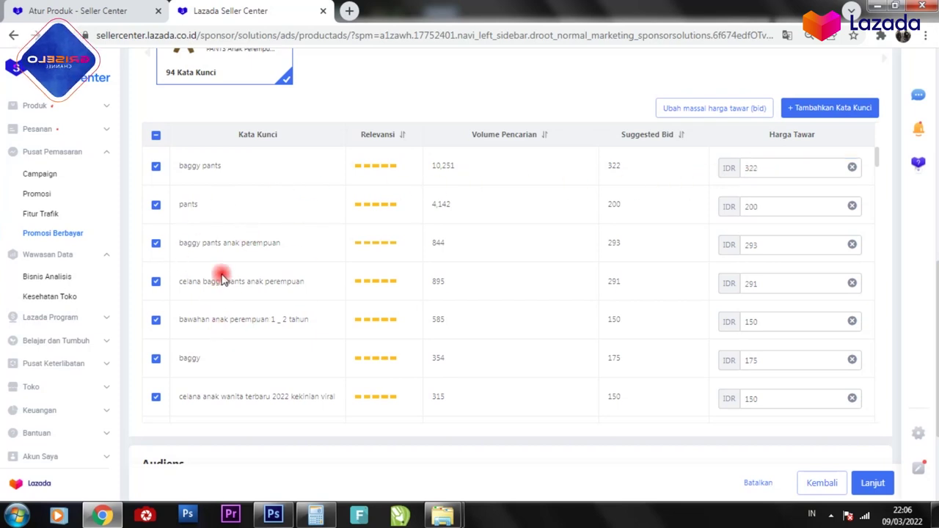
scroll(222, 279, "down", 2)
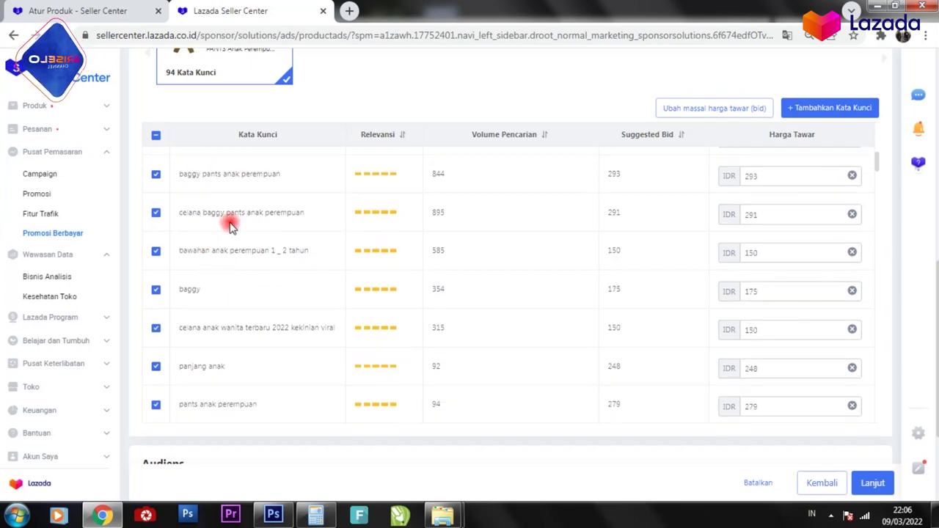
scroll(210, 287, "down", 5)
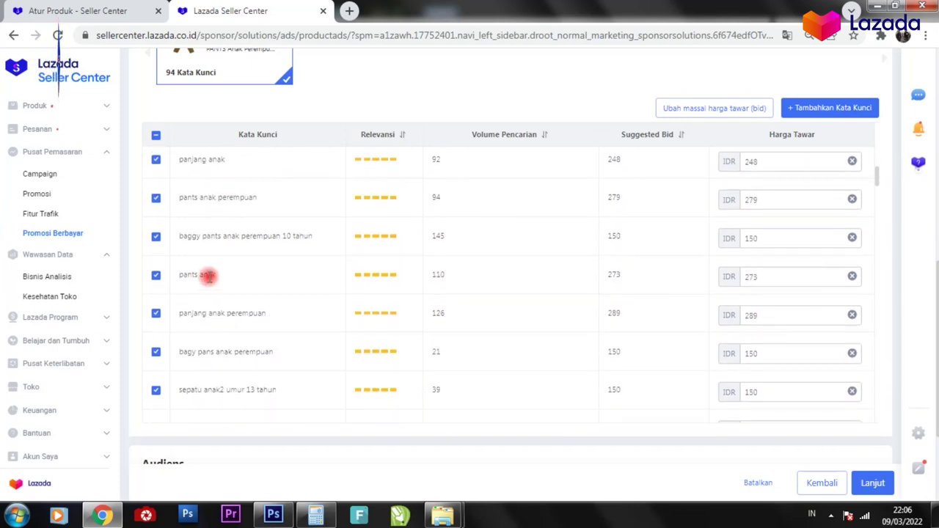
scroll(209, 276, "down", 9)
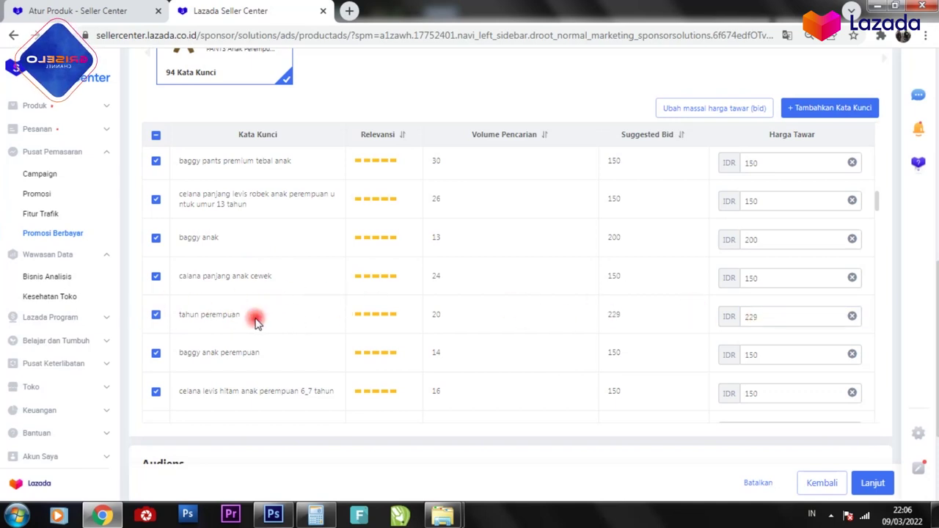
scroll(451, 247, "up", 5)
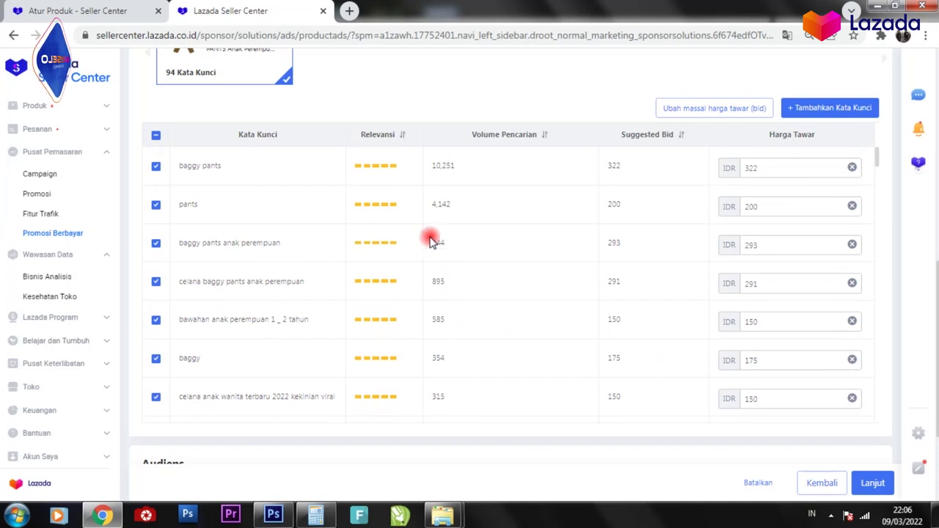
scroll(431, 242, "up", 3)
scroll(459, 212, "up", 1)
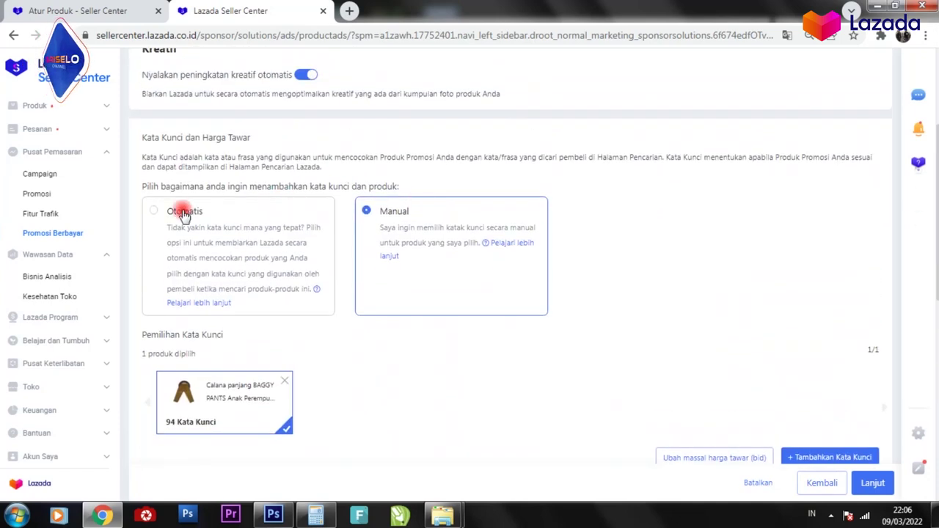
Set the keyword method back to Otomatis, leave the audience bid increases at 0%, and continue to the campaign review
left_click(183, 212)
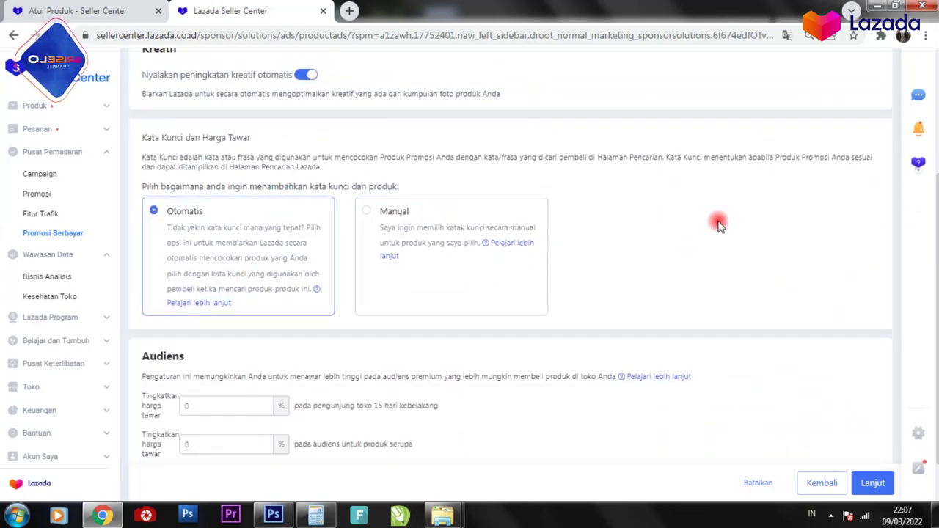
scroll(356, 318, "down", 1)
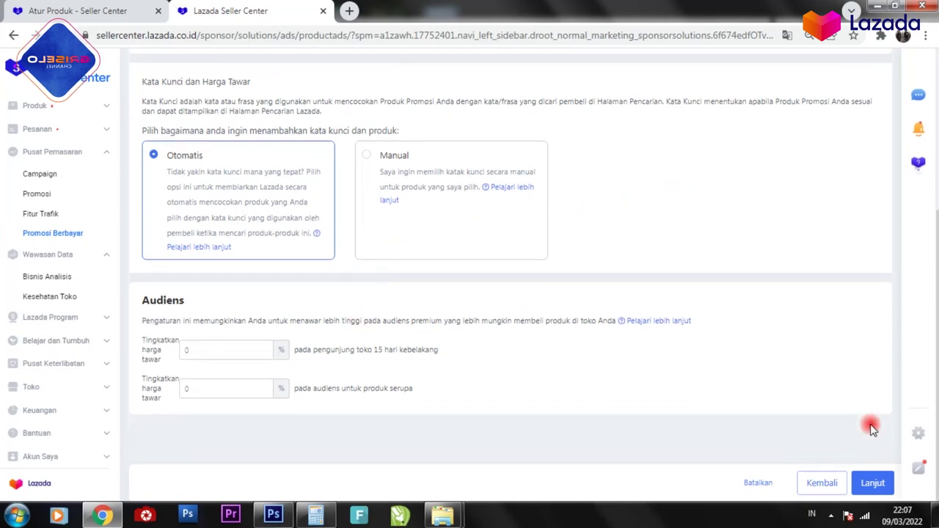
left_click(873, 484)
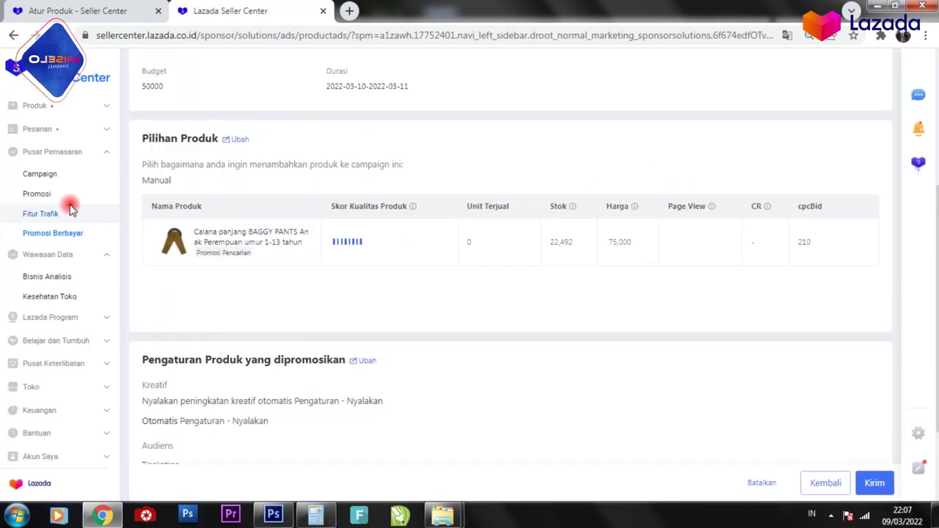
Review the campaign settings, product selection and promoted product settings, and submit the campaign
scroll(394, 273, "down", 1)
scroll(396, 279, "up", 5)
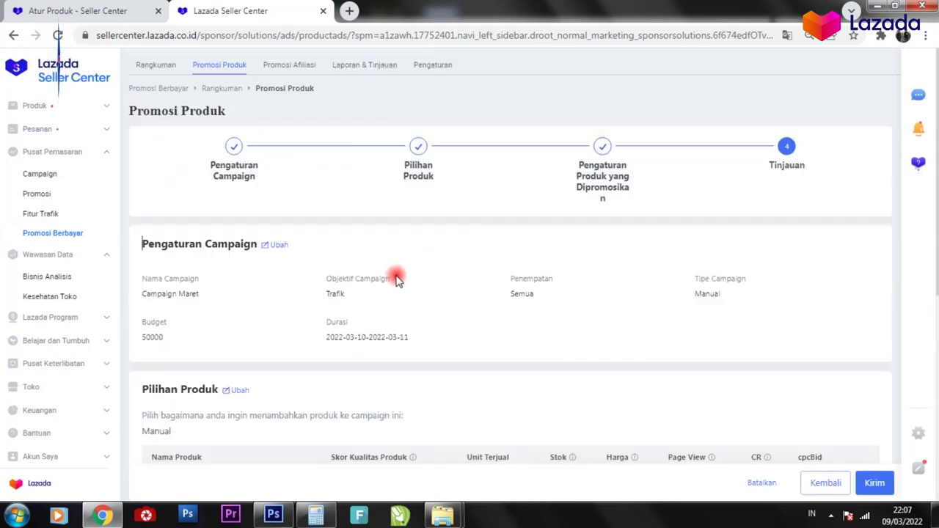
scroll(395, 278, "down", 6)
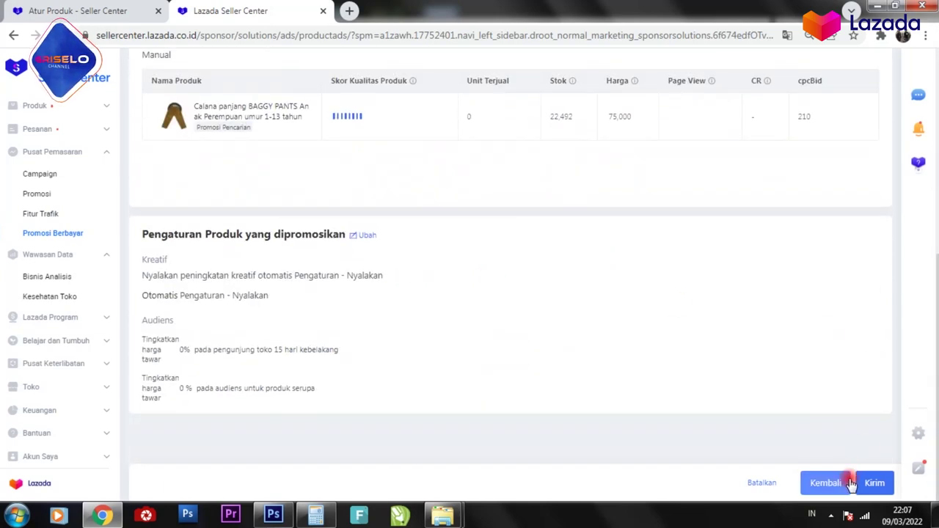
left_click(875, 486)
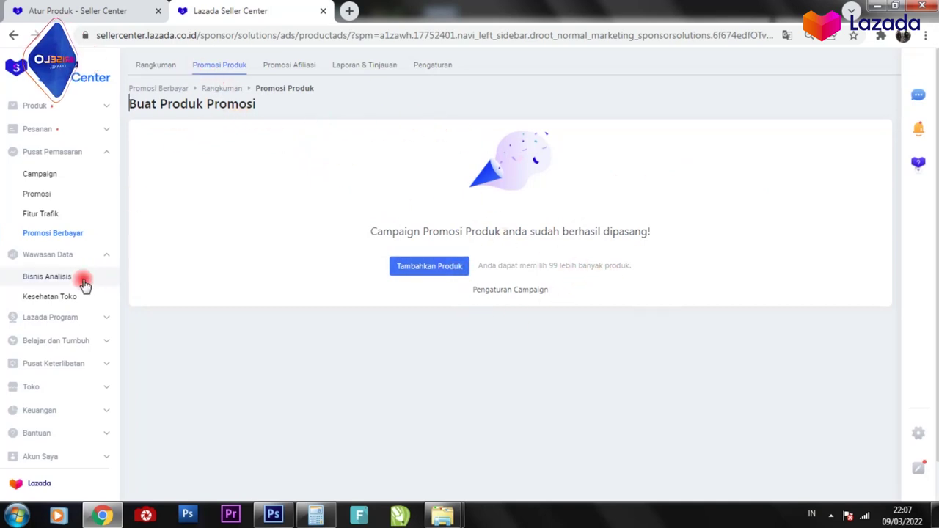
Open the credit top-up options from the Promosi Berbayar overview and compare the automatic and manual top-up forms
left_click(73, 234)
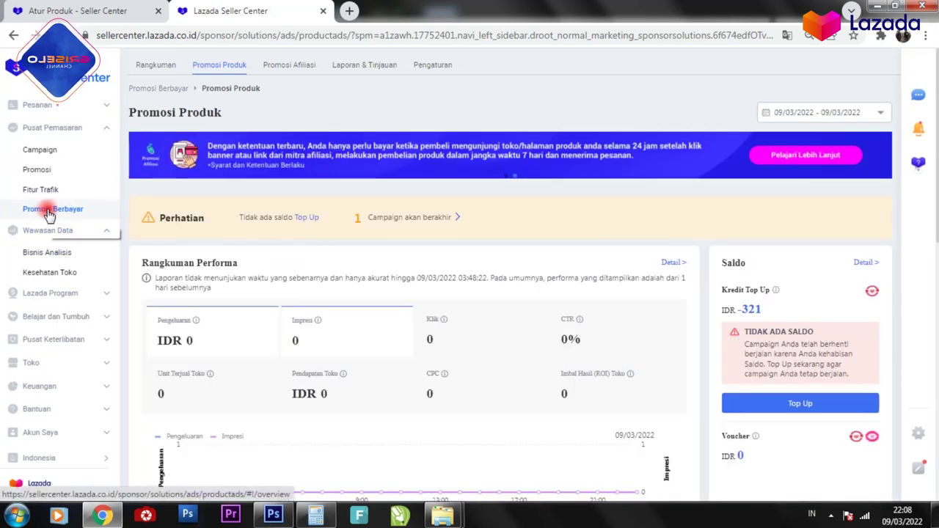
left_click(307, 217)
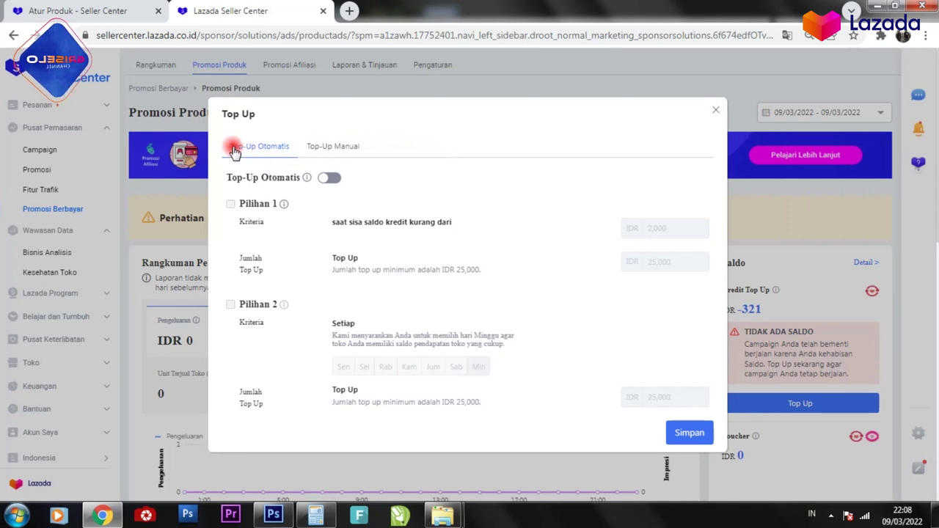
left_click(333, 146)
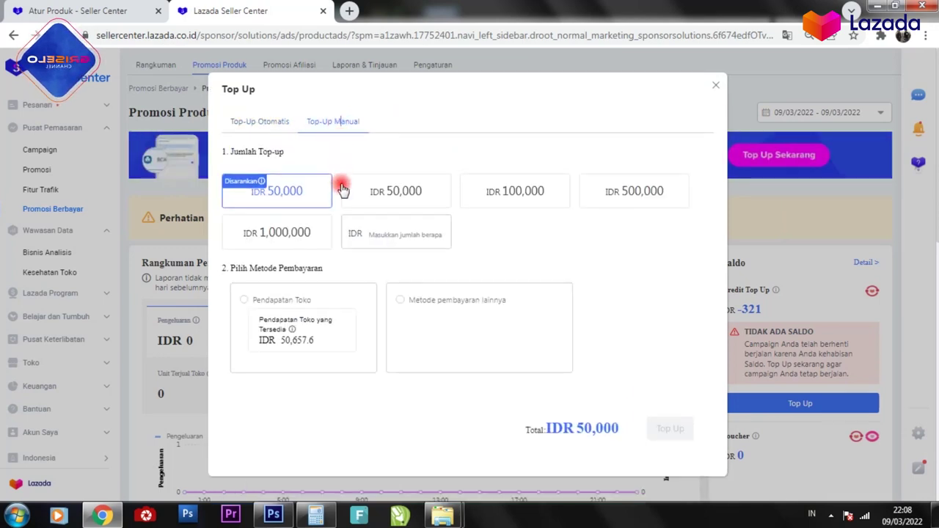
left_click(266, 120)
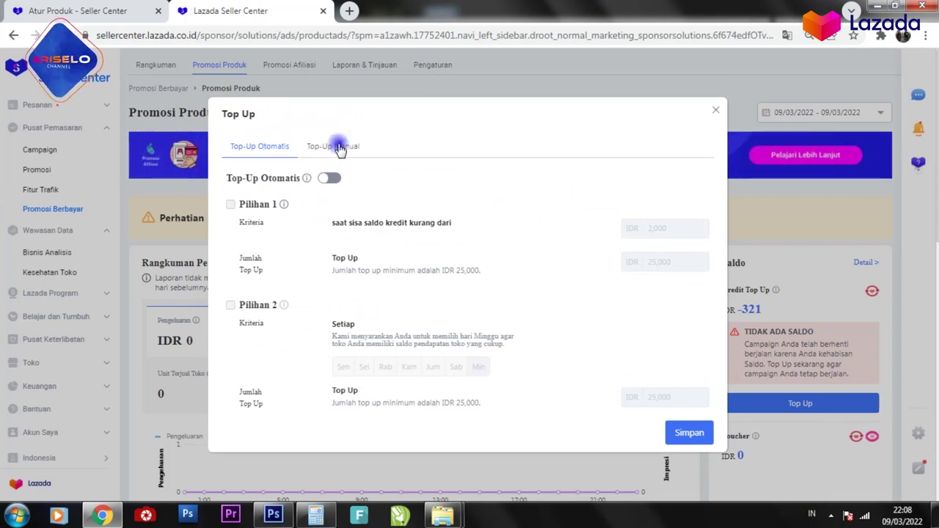
left_click(340, 147)
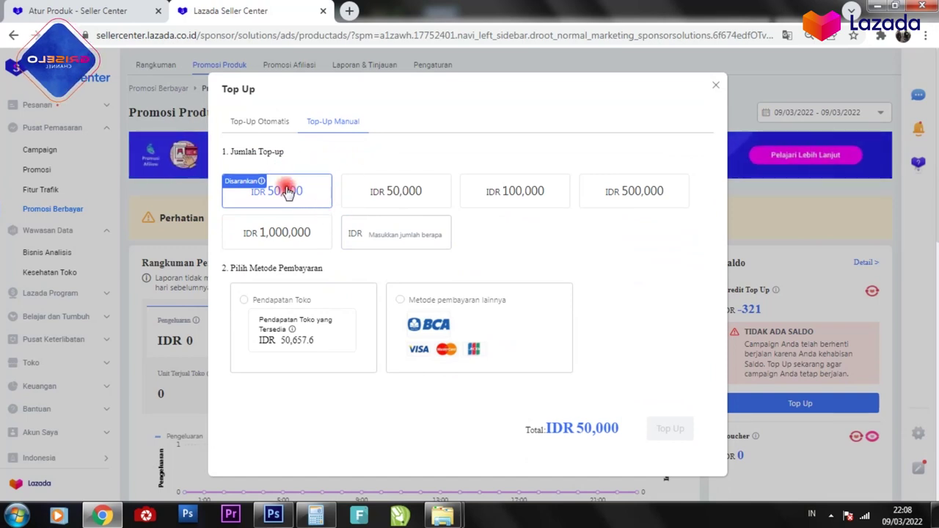
Try the preset manual top-up amounts of IDR 100,000, IDR 500,000 and IDR 1,000,000 in turn
left_click(525, 189)
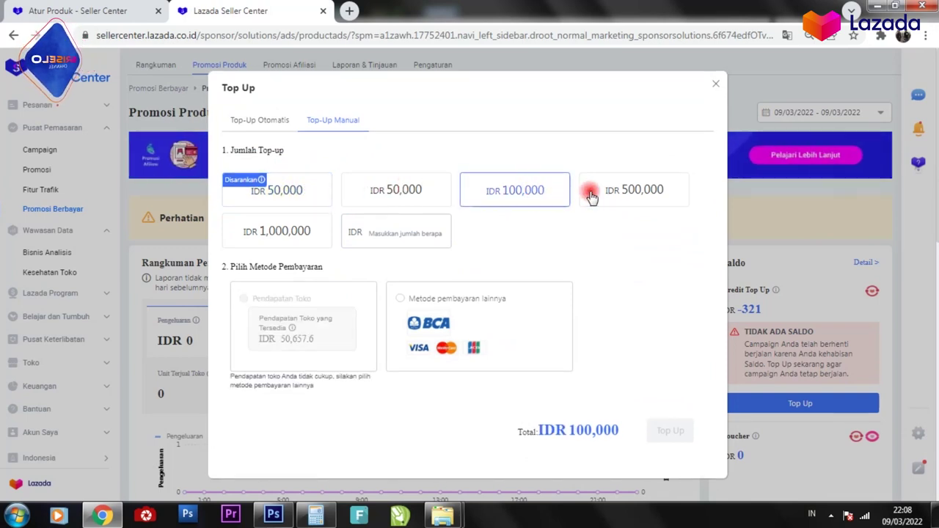
left_click(657, 190)
left_click(287, 231)
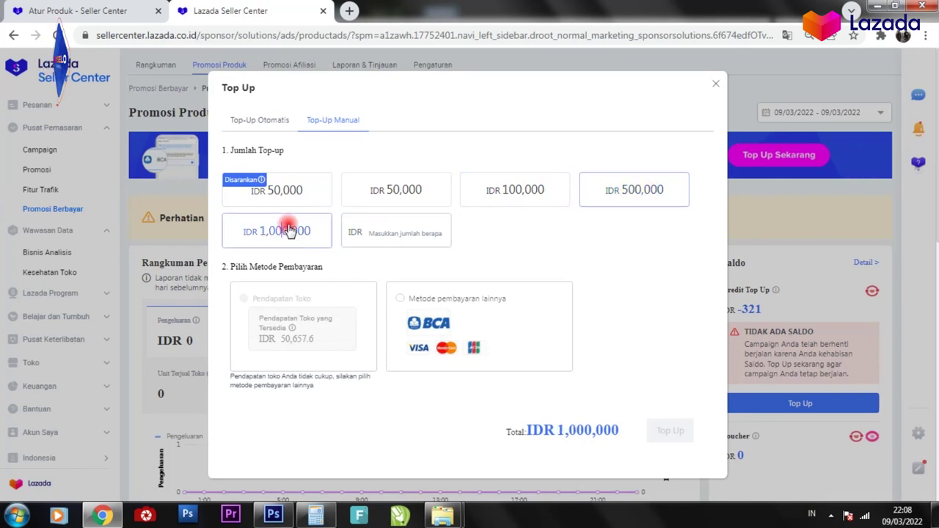
Turn on Top-Up Otomatis to view its criteria and top-up amount options, and turn it back off
left_click(258, 119)
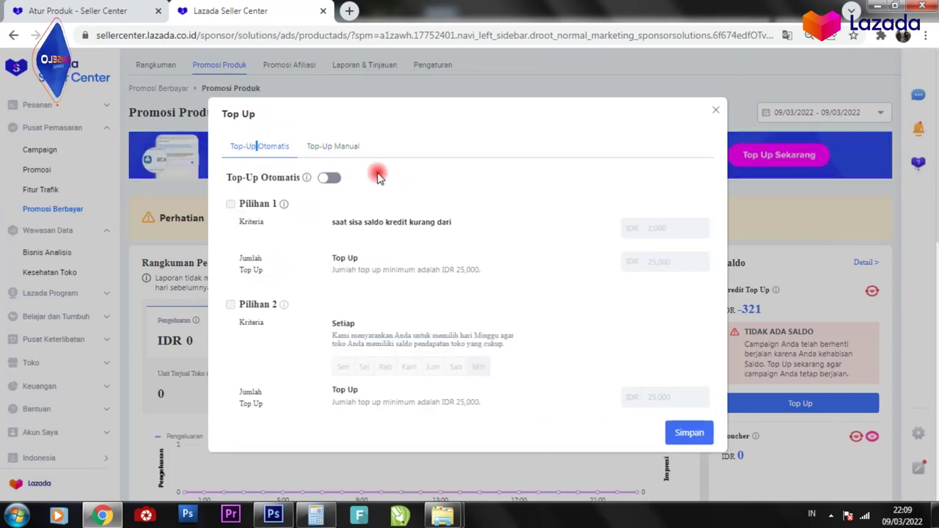
left_click(324, 179)
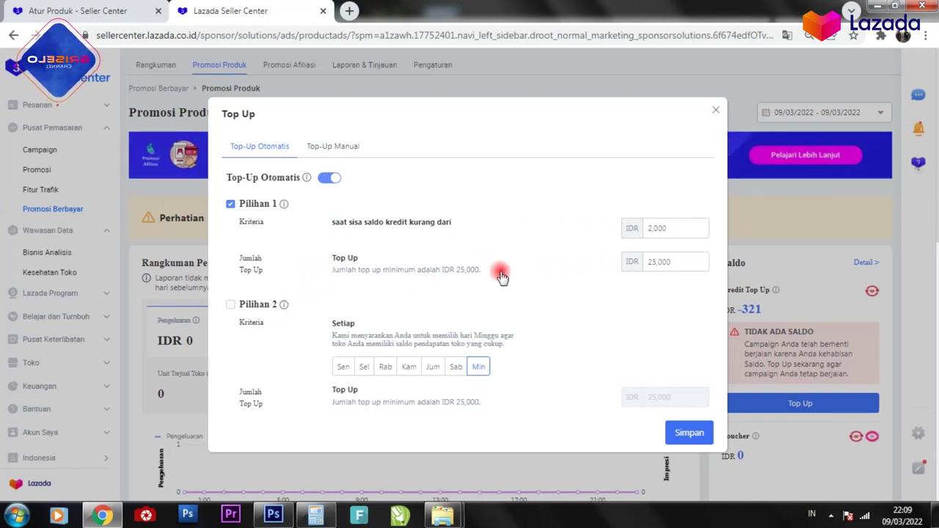
left_click(329, 178)
Choose the suggested IDR 50,000 manual top-up with Pendapatan Toko as payment method, and close the top-up form without paying
left_click(334, 148)
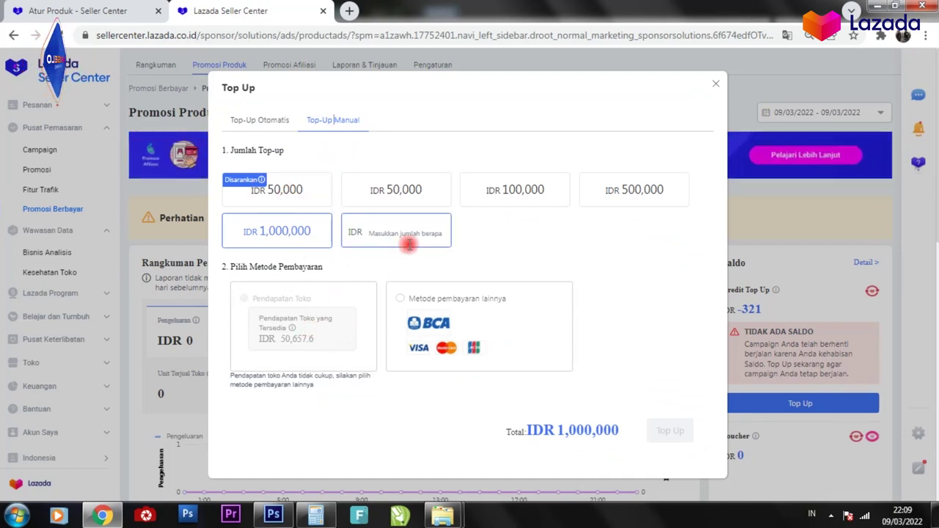
left_click(277, 189)
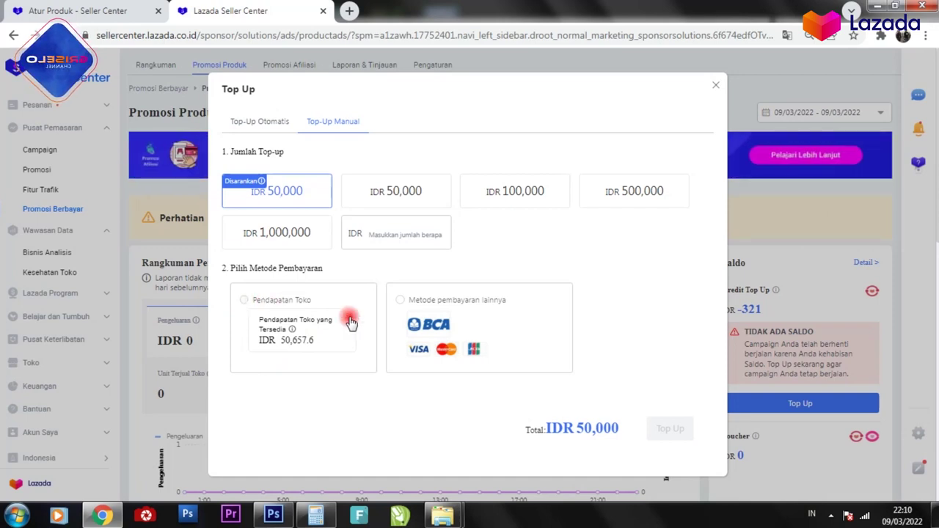
left_click(403, 301)
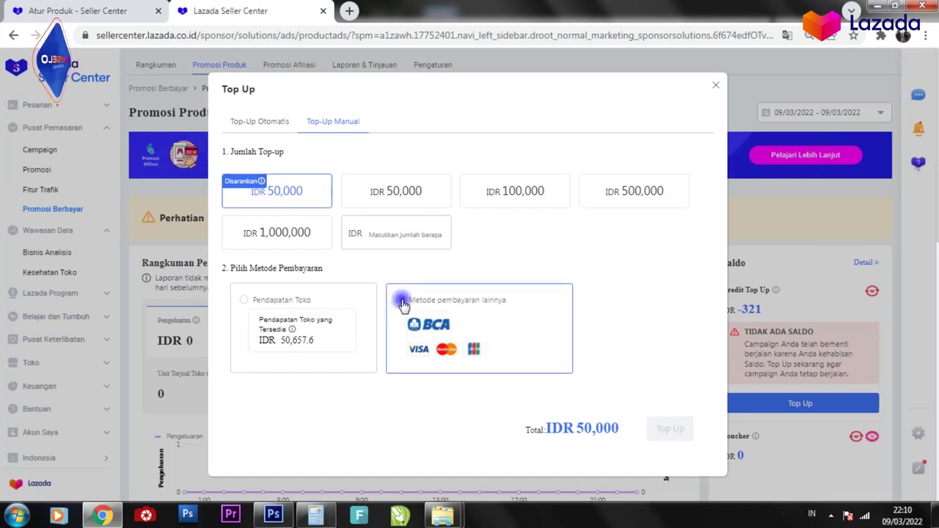
left_click(250, 302)
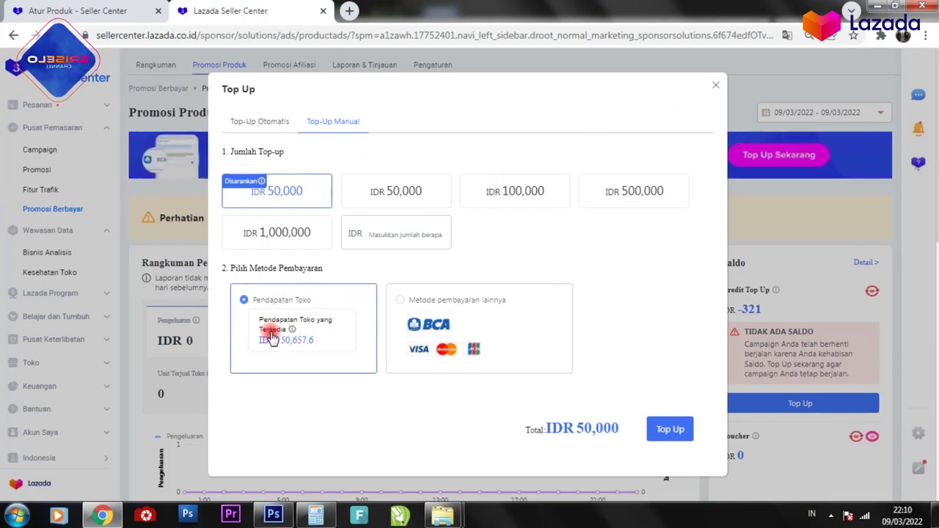
left_click(719, 90)
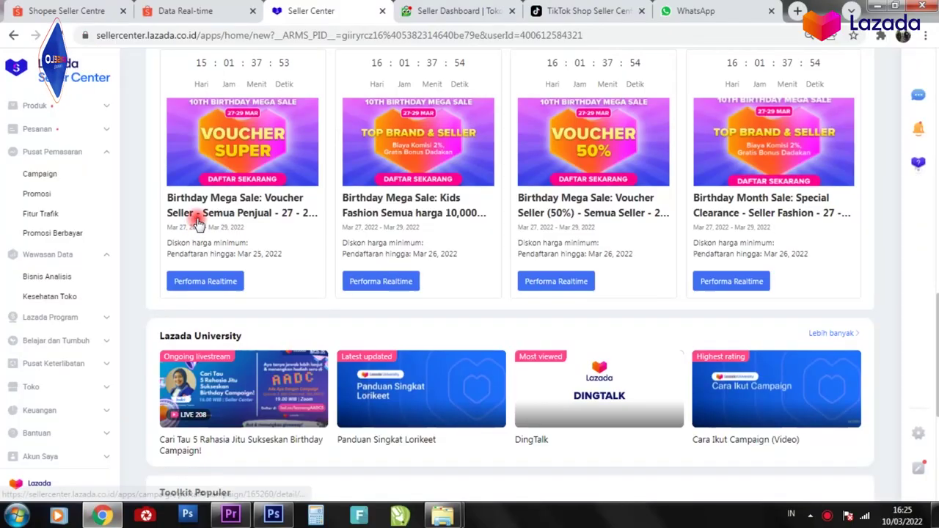
Open the Naikkan Produk tool from the seller centre's Fitur Trafik dan Pencarian page
left_click(57, 212)
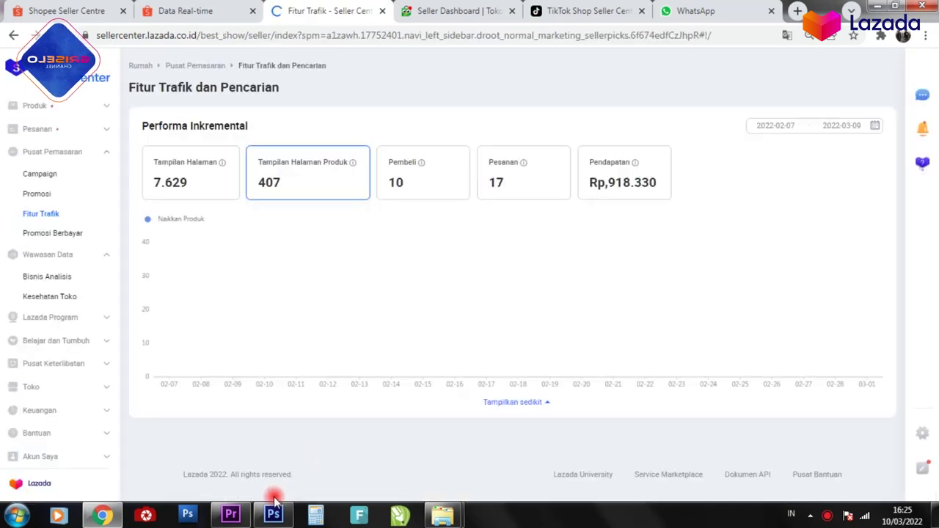
scroll(327, 231, "down", 1)
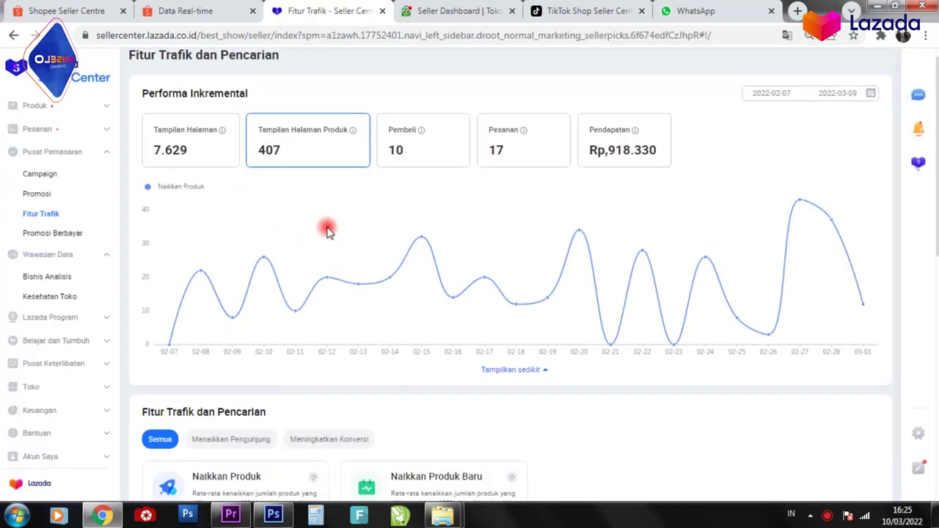
scroll(328, 231, "down", 4)
left_click(225, 237)
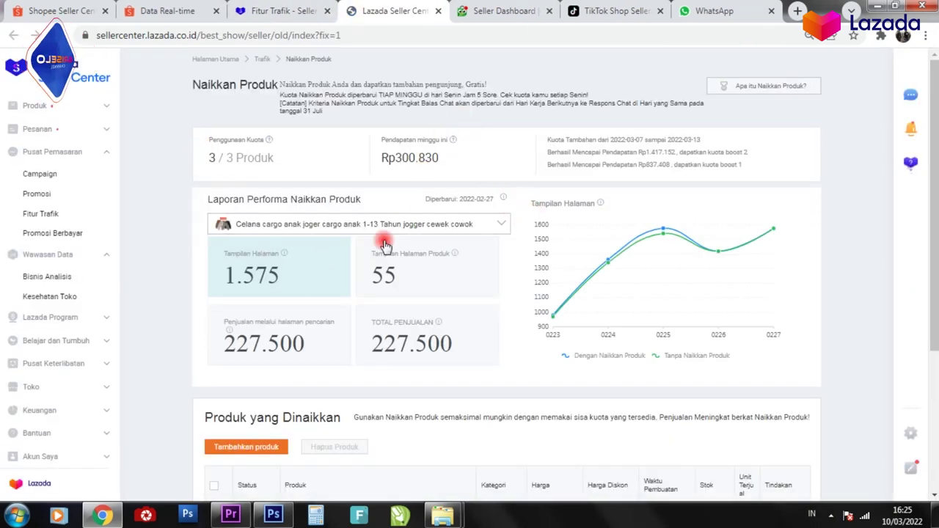
Examine the Naikkan Produk quota, performance report and list of boosted products
scroll(430, 248, "down", 3)
scroll(432, 249, "up", 3)
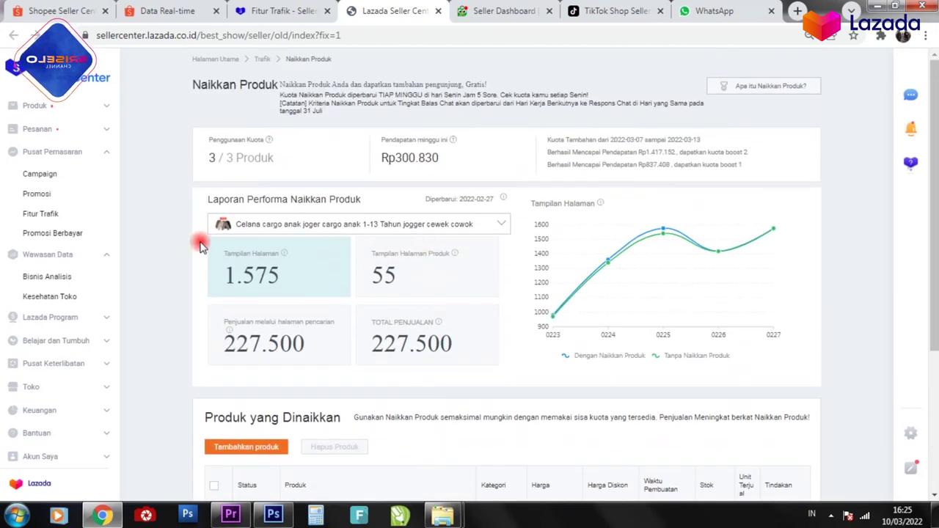
scroll(492, 235, "down", 2)
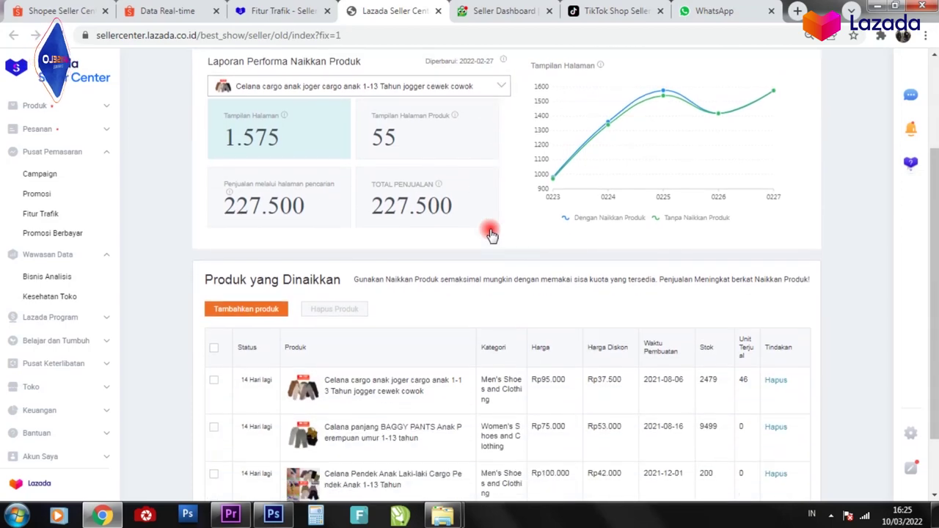
scroll(492, 235, "up", 2)
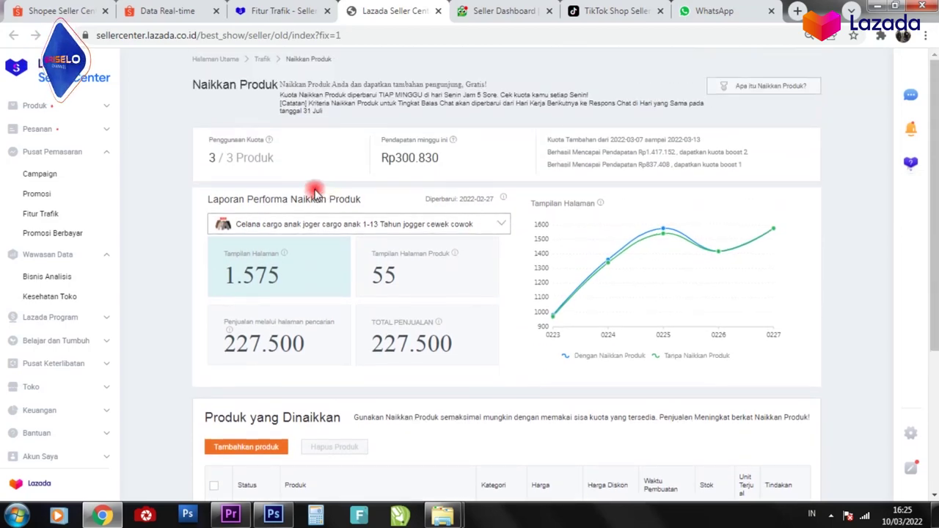